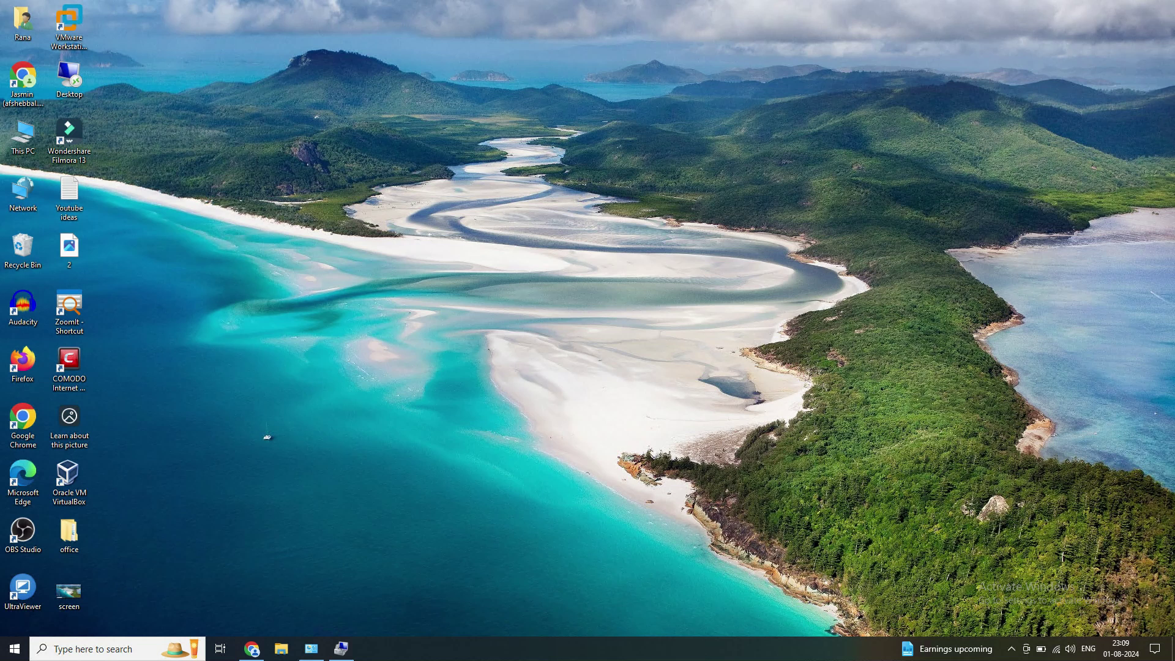
Bring up the Start menu with the Windows key.
{"action": "key", "text": "super"}
{"action": "key", "text": "super"}
Open This PC's Properties in Settings and highlight the Windows 10 Pro edition name.
{"action": "right_click", "coordinate": [37, 140]}
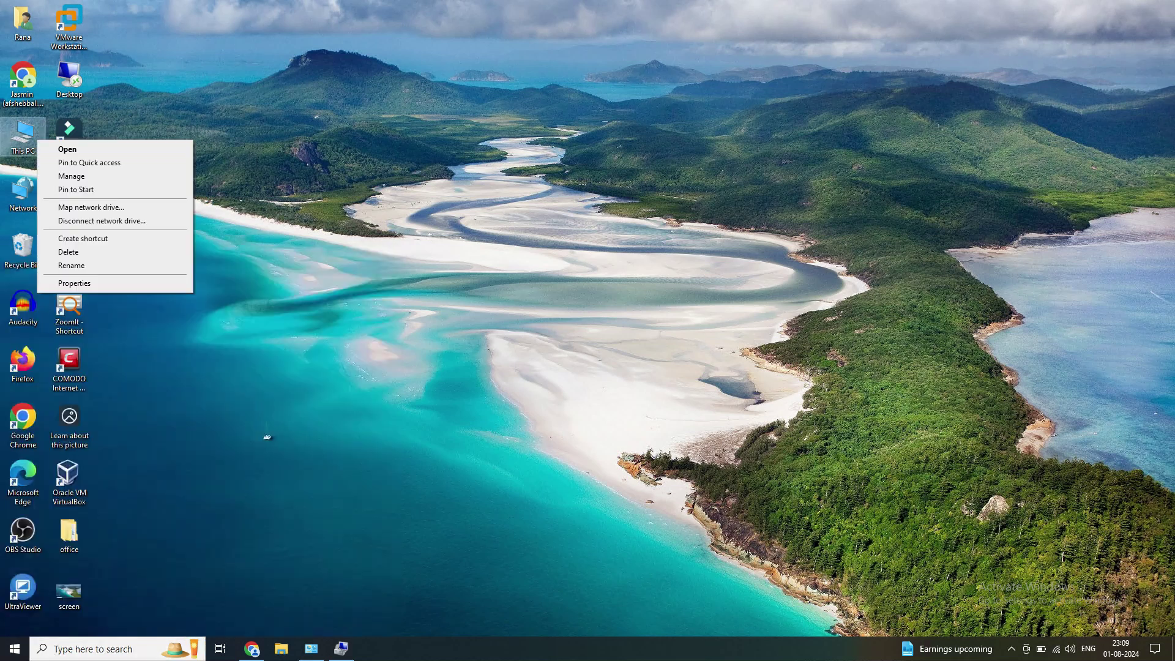
{"action": "left_click", "coordinate": [74, 283]}
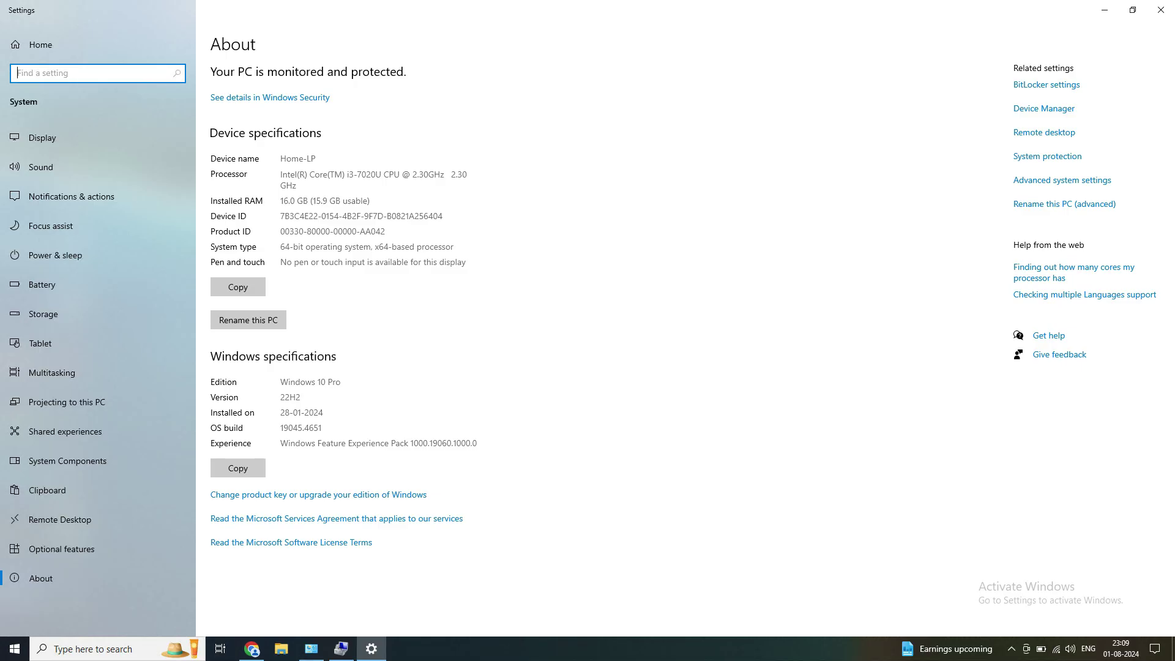
{"action": "left_click_drag", "start_coordinate": [341, 381], "coordinate": [280, 382]}
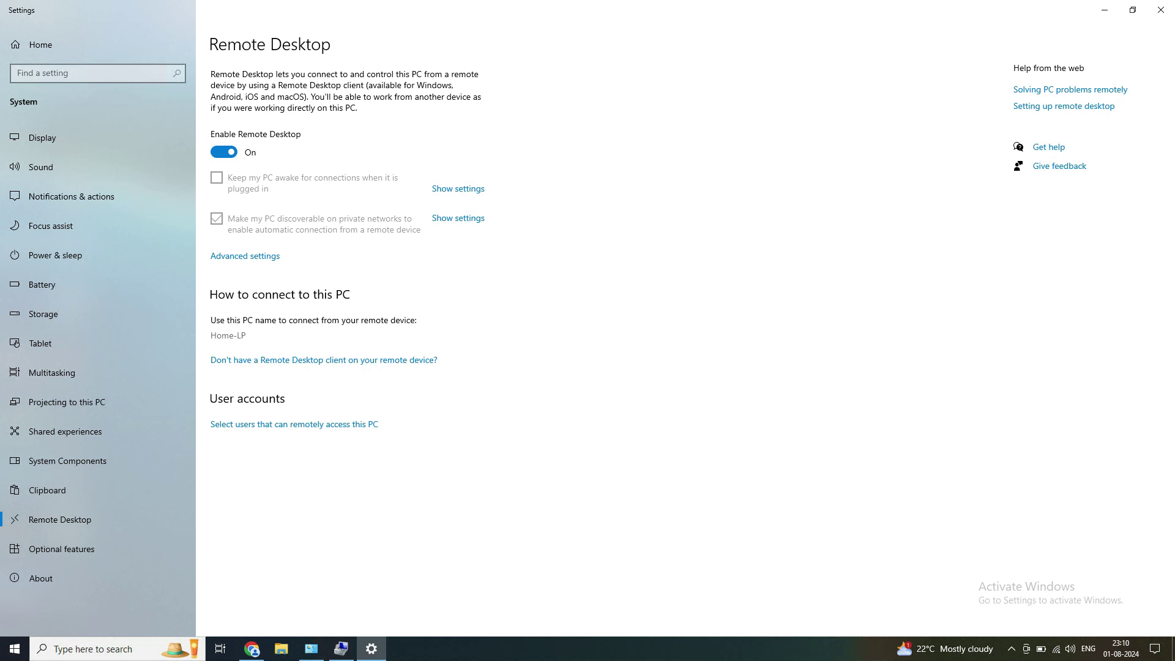
Check Remote Desktop Advanced settings twice to confirm NLA is unchecked, returning to the main page.
{"action": "left_click", "coordinate": [245, 256]}
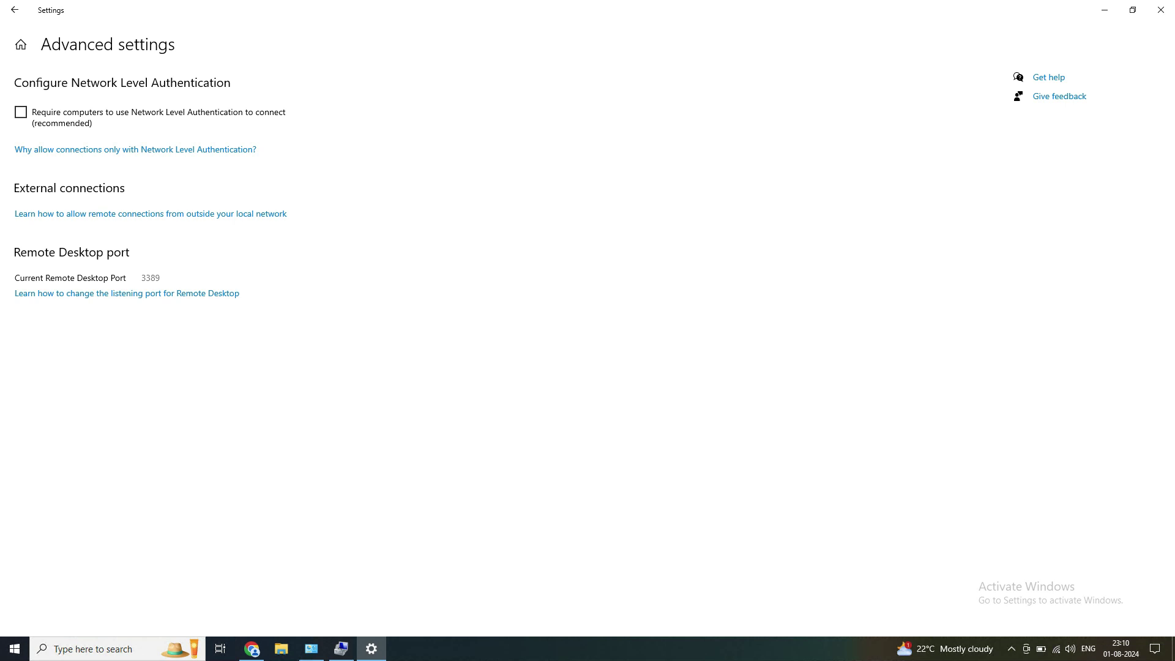
{"action": "left_click", "coordinate": [14, 9]}
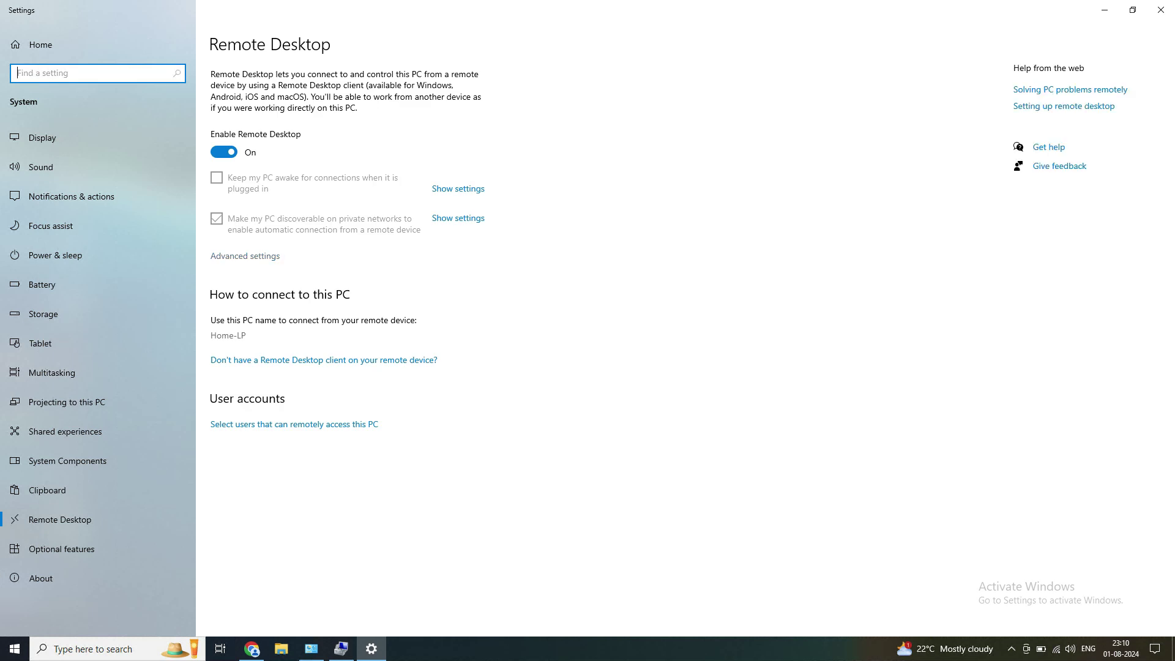
{"action": "left_click", "coordinate": [245, 256]}
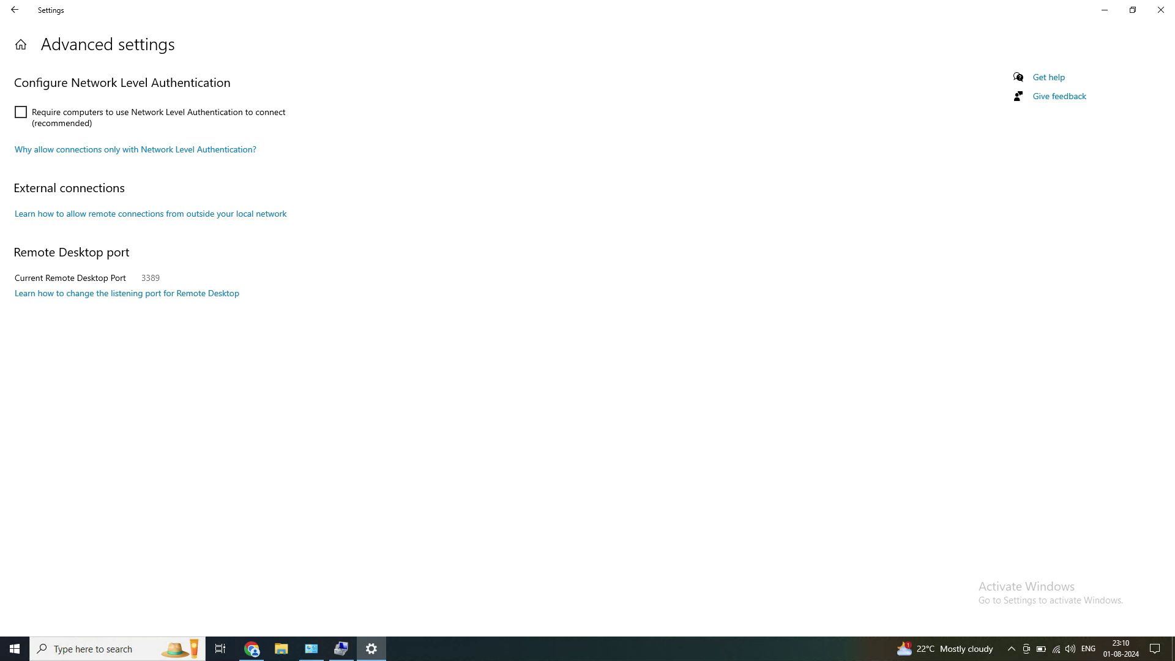
{"action": "left_click", "coordinate": [14, 10]}
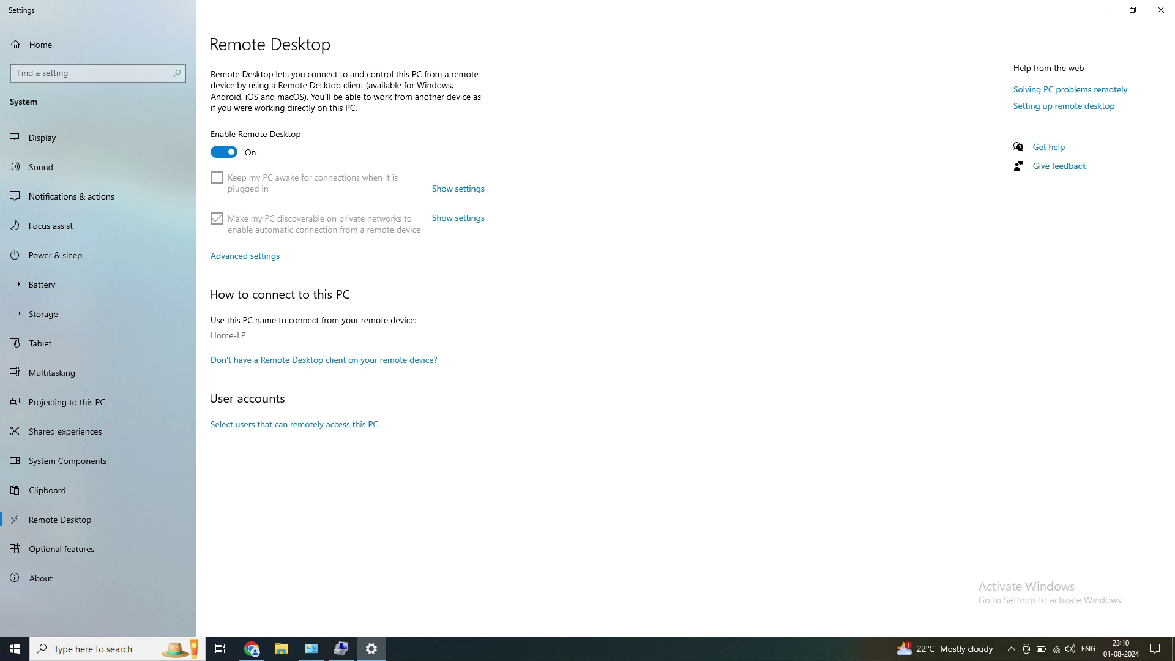
{"action": "mouse_move", "coordinate": [341, 649]}
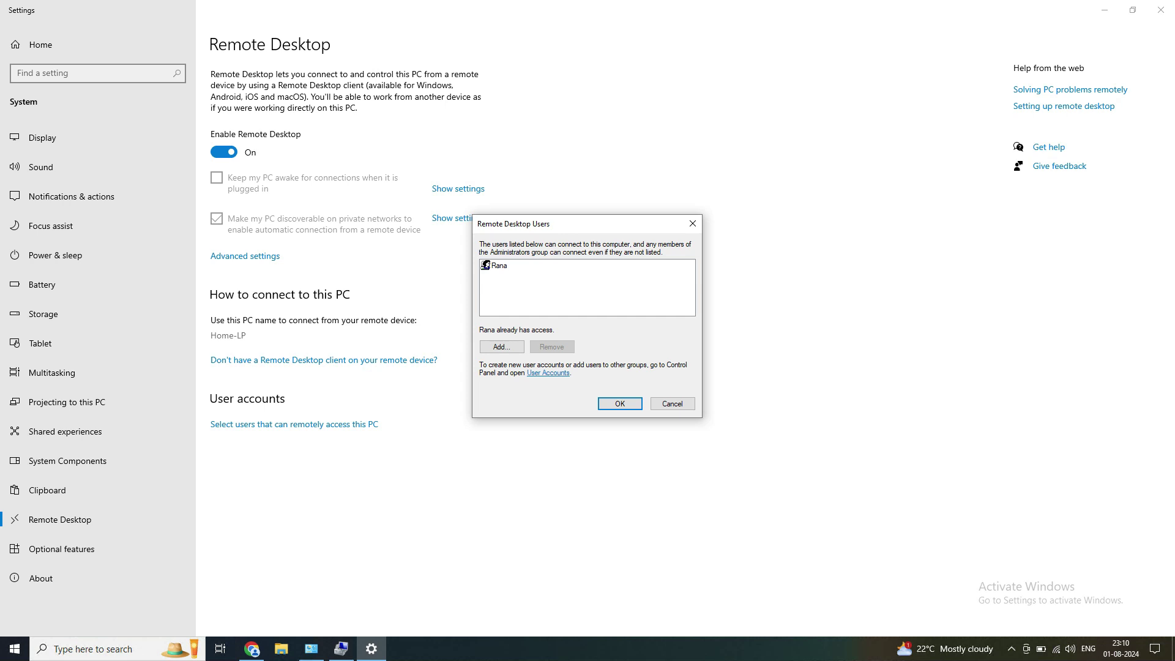
From Add > Advanced, run Find Now to list all HOME-LP accounts, clearing the Administrator selection.
{"action": "left_click", "coordinate": [498, 266]}
{"action": "left_click", "coordinate": [485, 265]}
{"action": "left_click", "coordinate": [502, 346]}
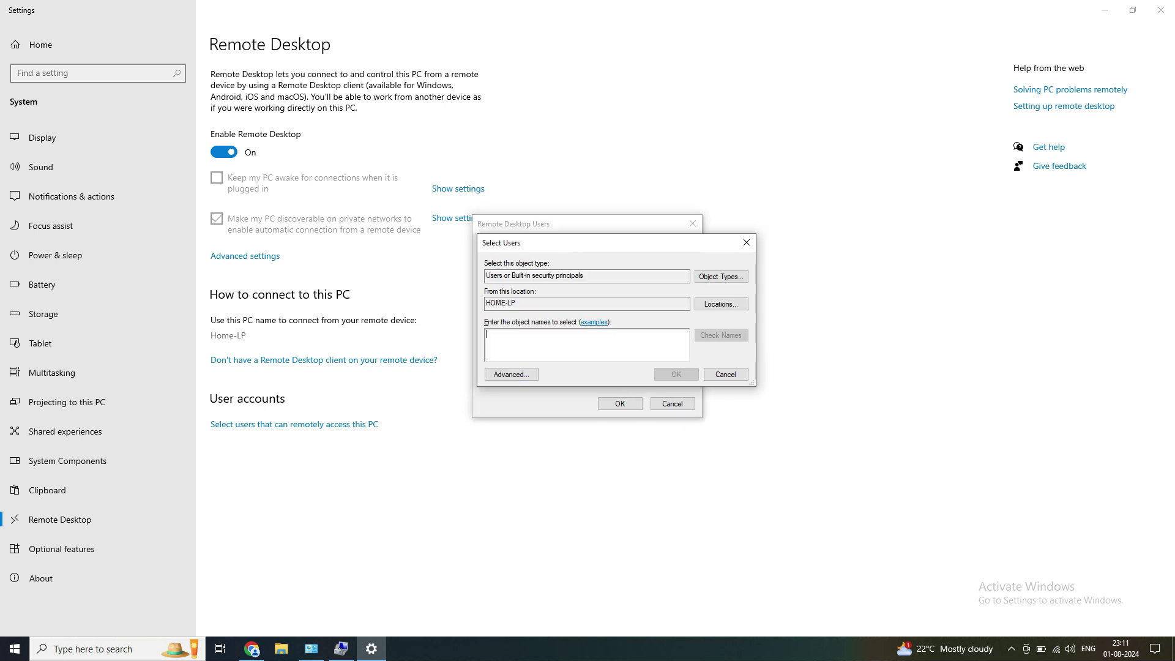
{"action": "left_click", "coordinate": [511, 374]}
{"action": "left_click", "coordinate": [765, 376]}
{"action": "scroll", "coordinate": [636, 547], "scroll_direction": "down", "scroll_amount": 10}
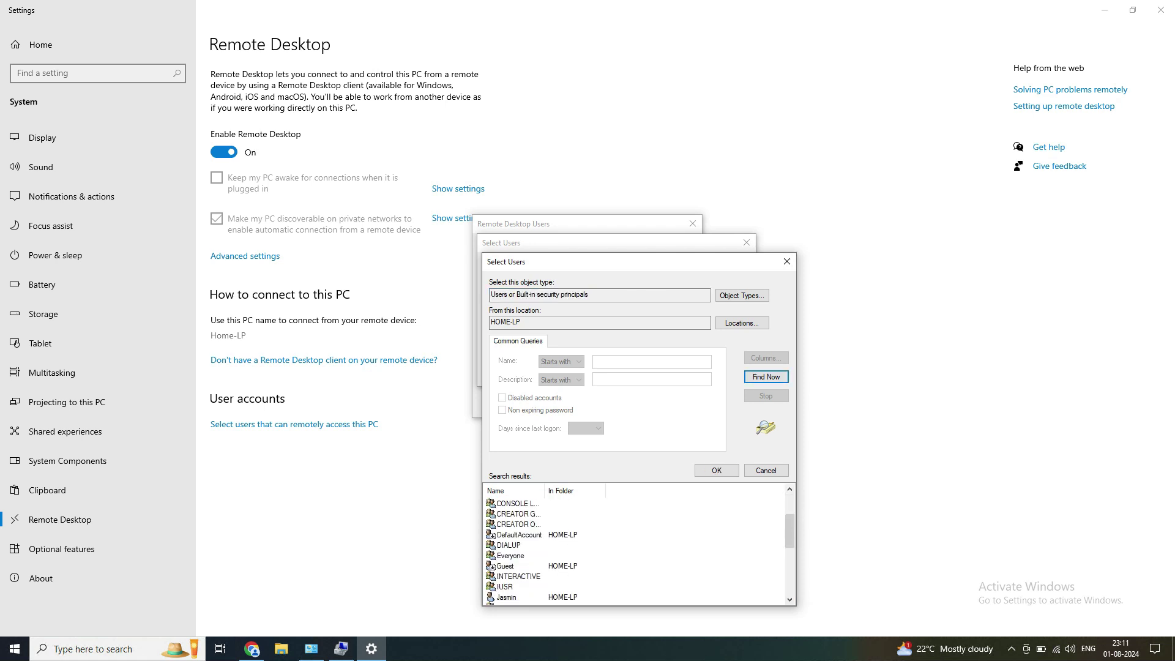
{"action": "scroll", "coordinate": [636, 547], "scroll_direction": "up", "scroll_amount": 10}
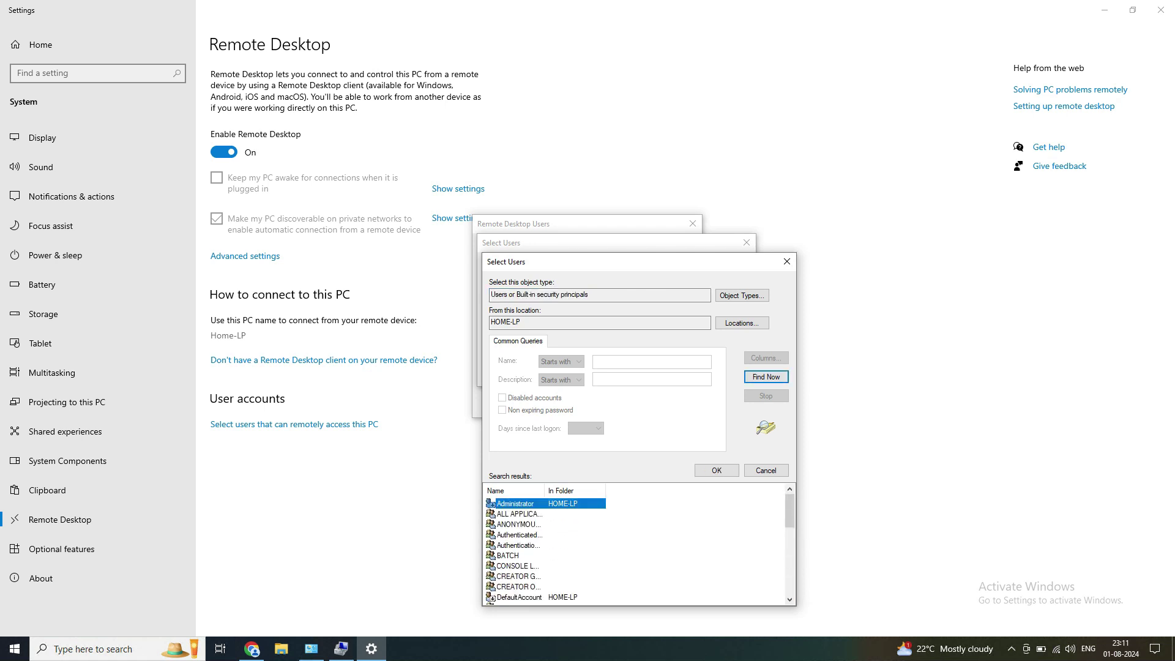
{"action": "left_click", "coordinate": [636, 548]}
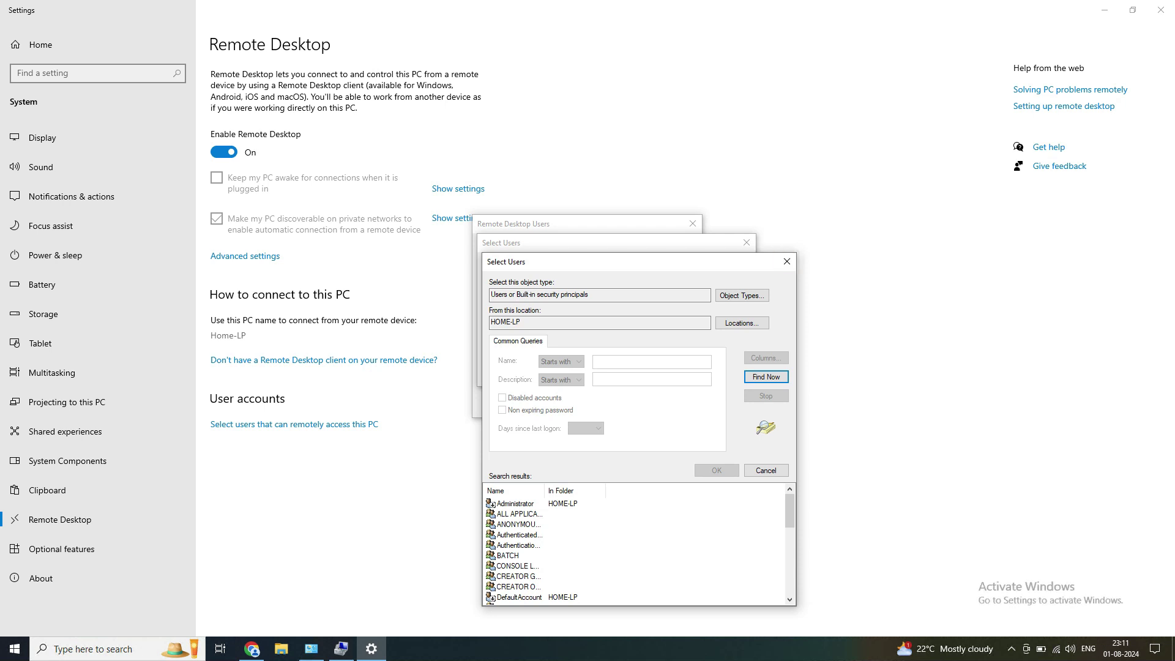
{"action": "key", "text": "super+d"}
Open Computer Management's Local Users and Groups > Users list and start a new user.
{"action": "right_click", "coordinate": [31, 139]}
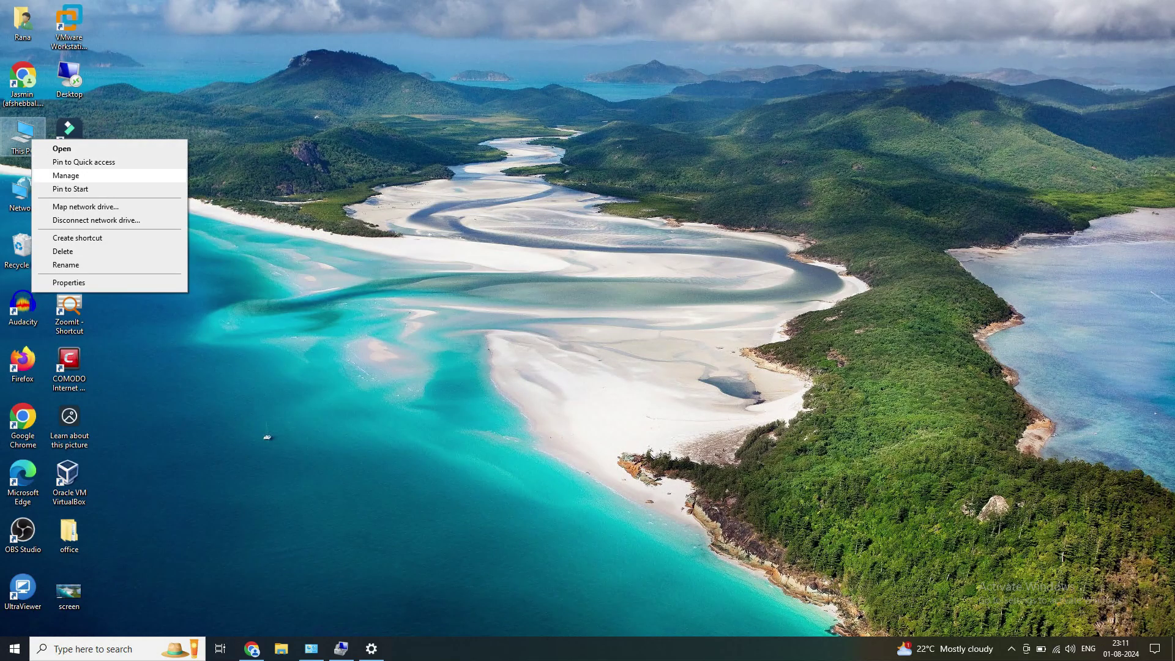
{"action": "left_click", "coordinate": [66, 175]}
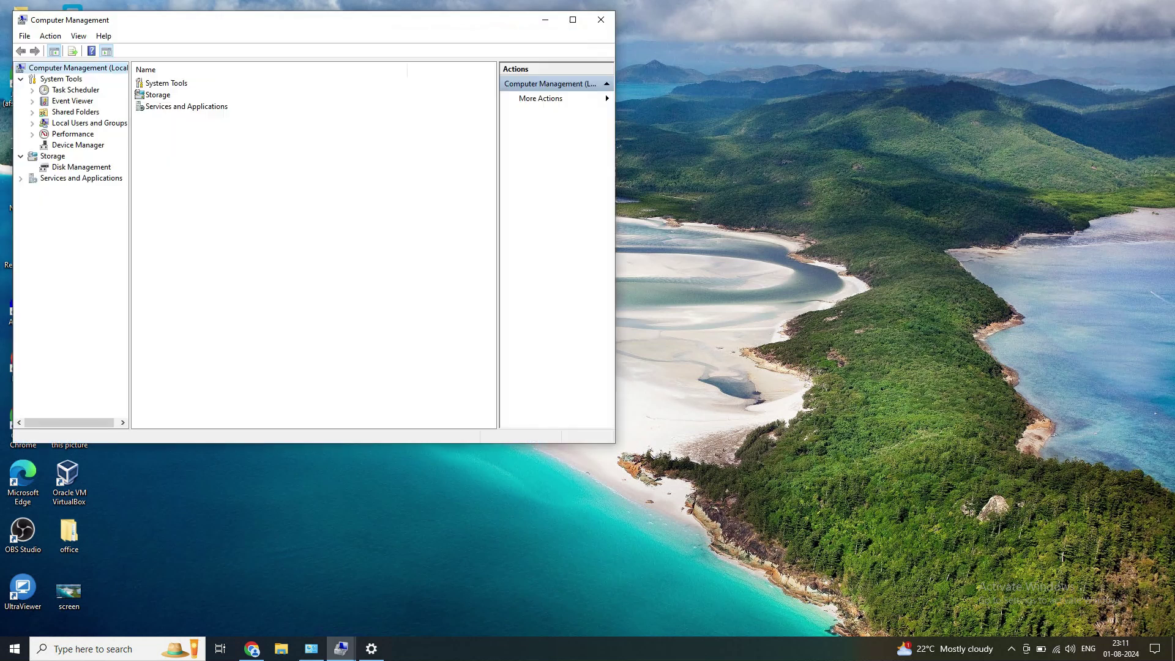
{"action": "double_click", "coordinate": [89, 122]}
{"action": "left_click", "coordinate": [71, 134]}
{"action": "right_click", "coordinate": [224, 183]}
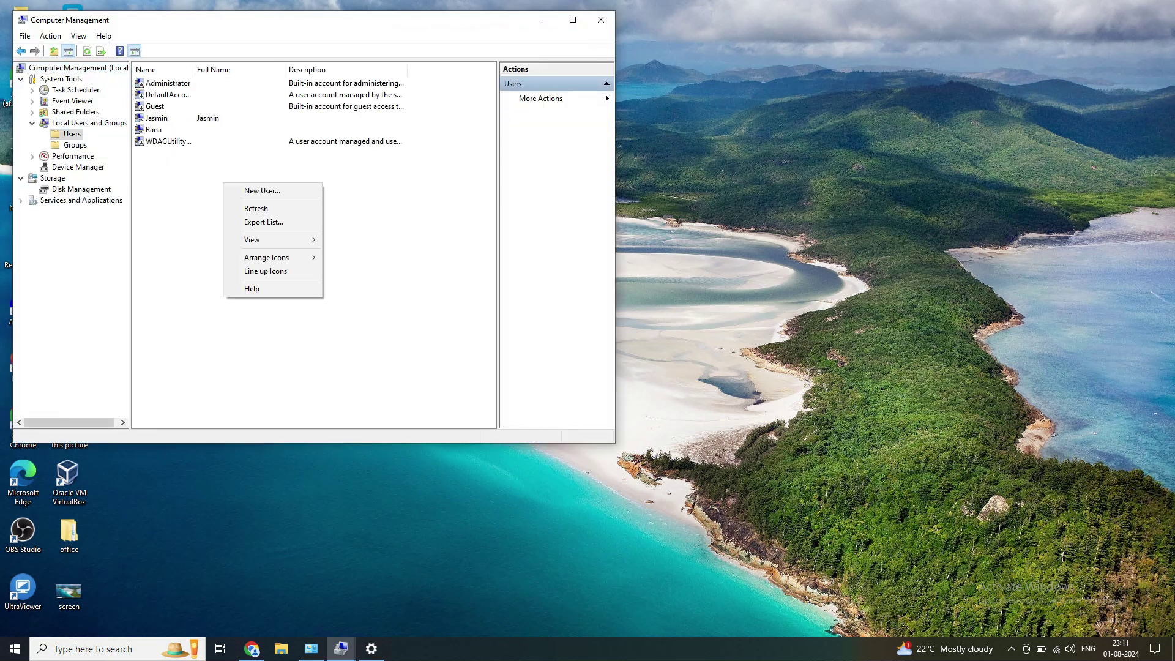
{"action": "left_click", "coordinate": [262, 191]}
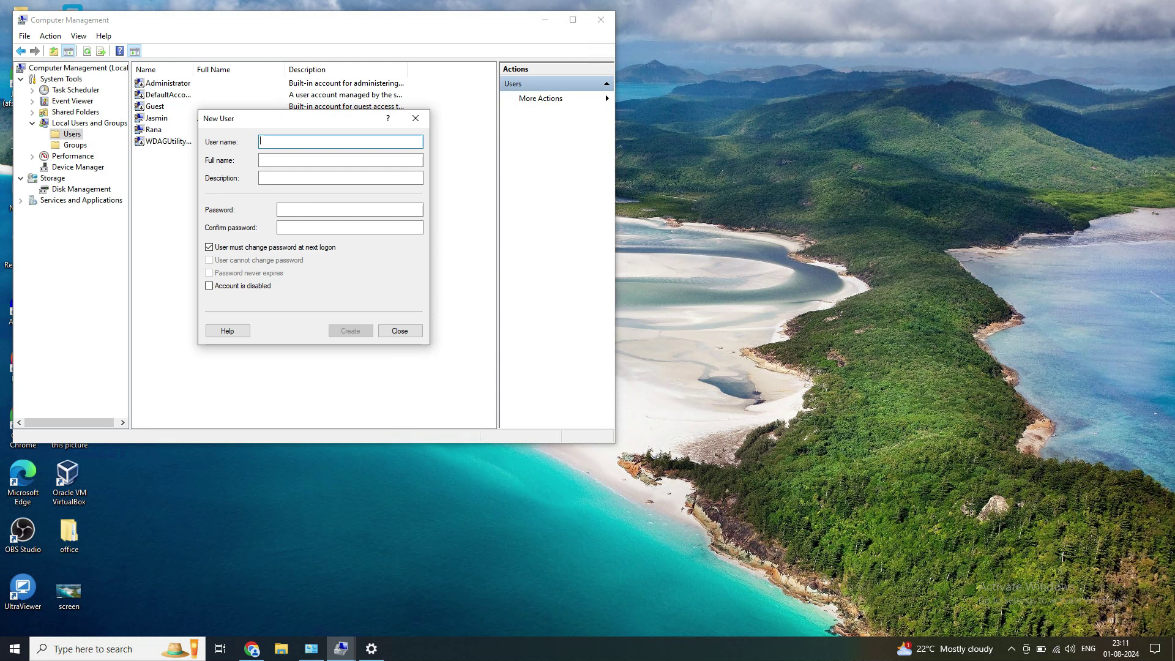
Create local user 'test' with a password, no forced change, and 'User cannot change password' checked.
{"action": "left_click", "coordinate": [209, 247]}
{"action": "left_click", "coordinate": [263, 141]}
{"action": "type", "text": "test"}
{"action": "left_click", "coordinate": [348, 210]}
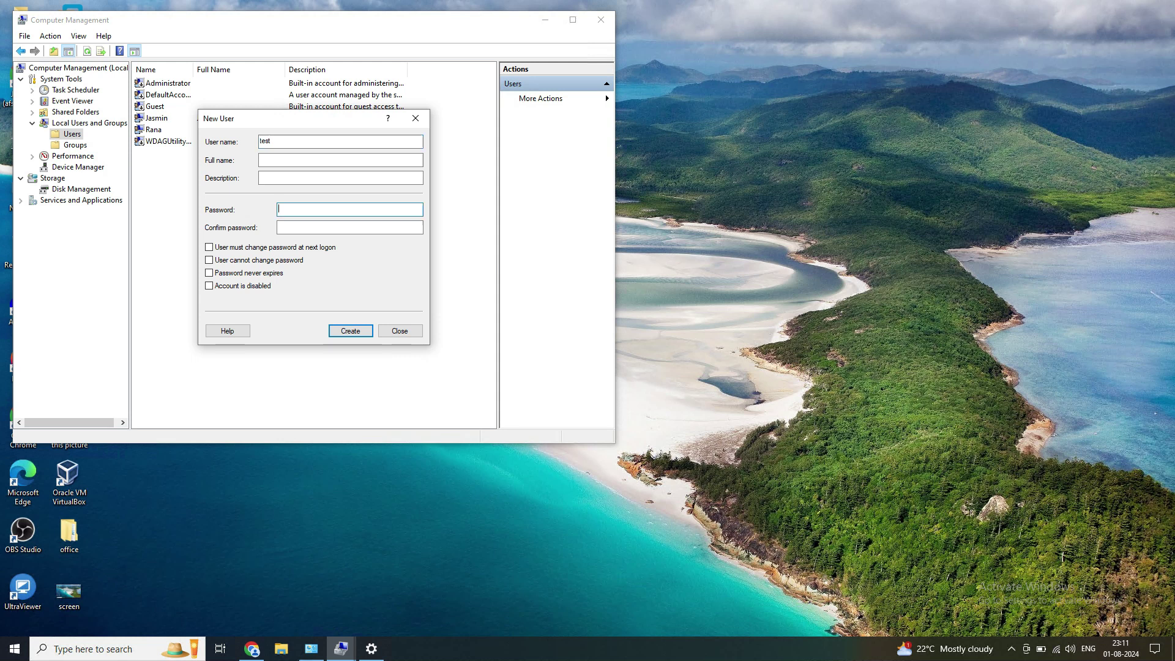
{"action": "key", "text": "Tab"}
{"action": "left_click", "coordinate": [209, 260]}
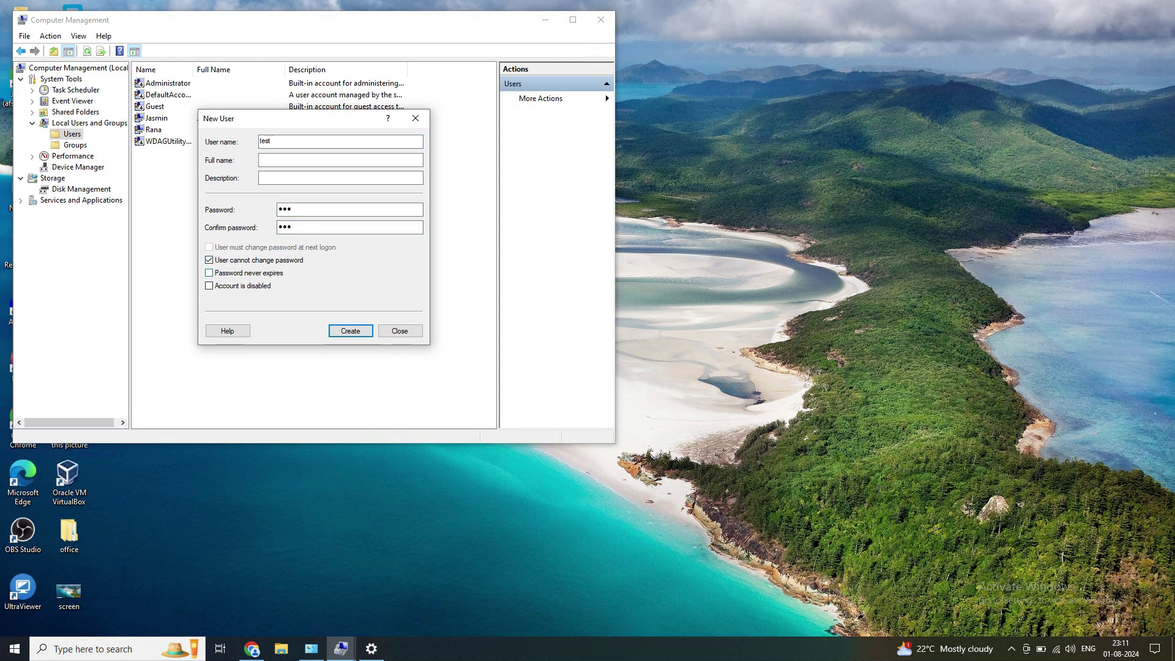
{"action": "left_click", "coordinate": [350, 330]}
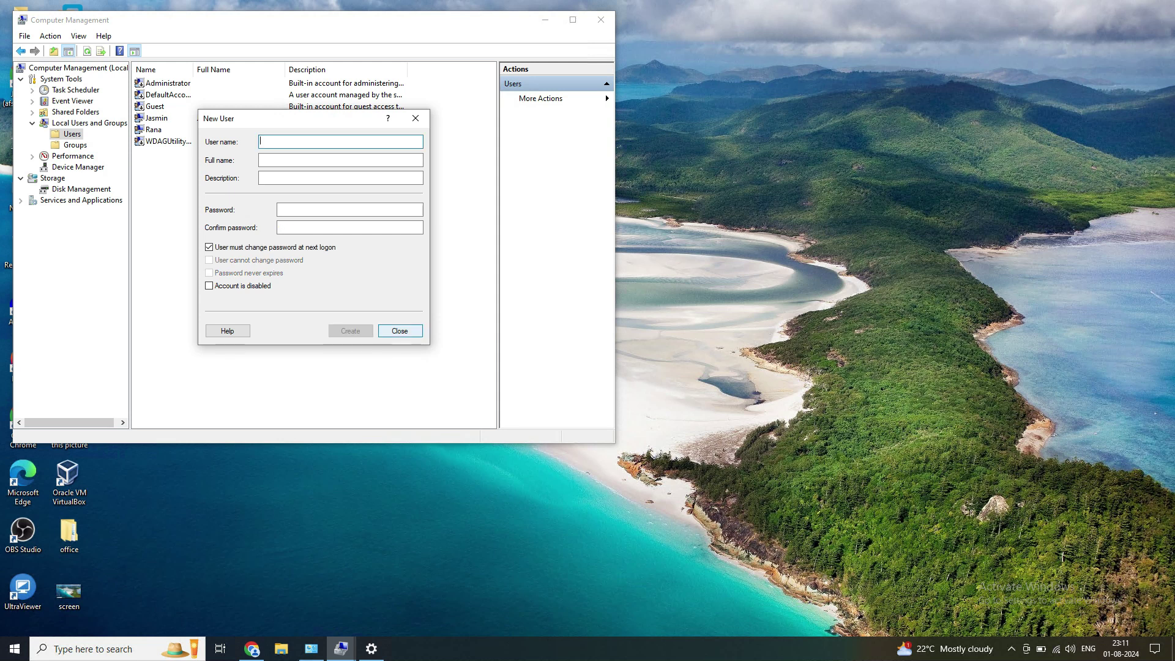
{"action": "left_click", "coordinate": [399, 330]}
Select the test account, dismiss Computer Management, and open the system About page from This PC.
{"action": "left_click", "coordinate": [145, 142]}
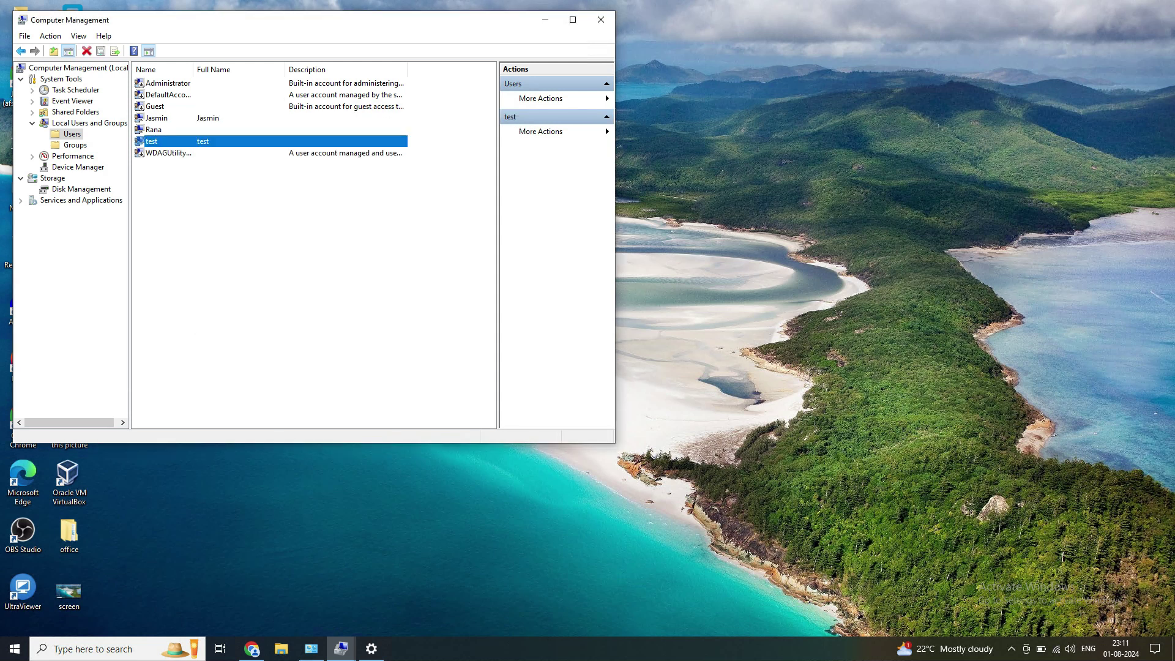
{"action": "left_click", "coordinate": [601, 20]}
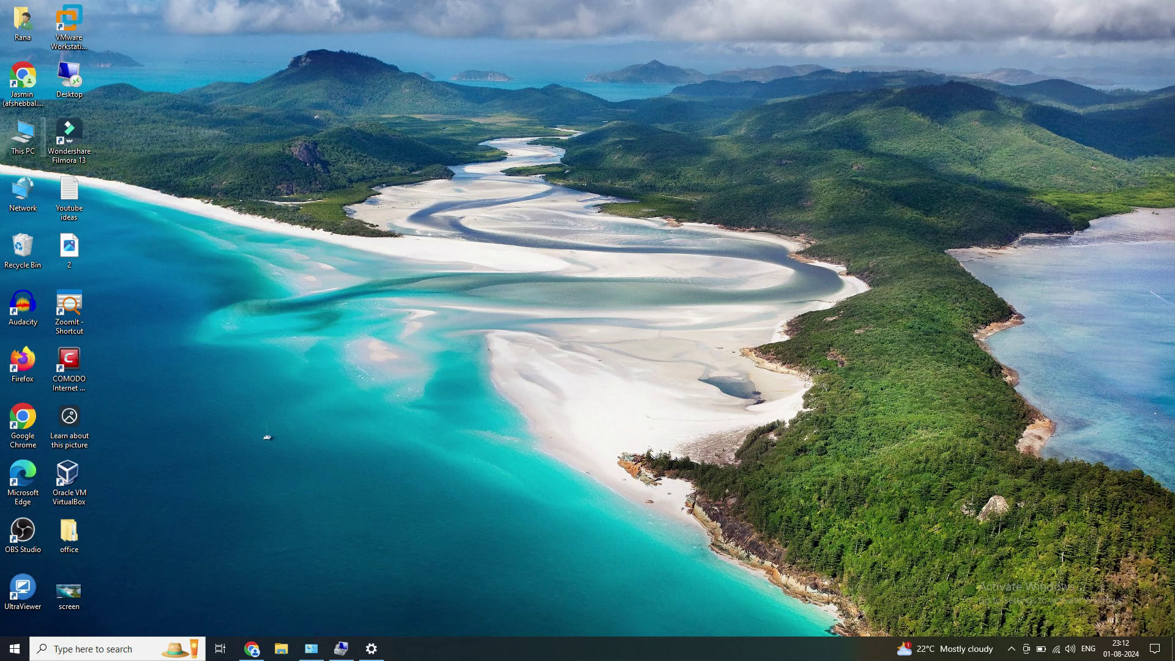
{"action": "key", "text": "alt+Tab"}
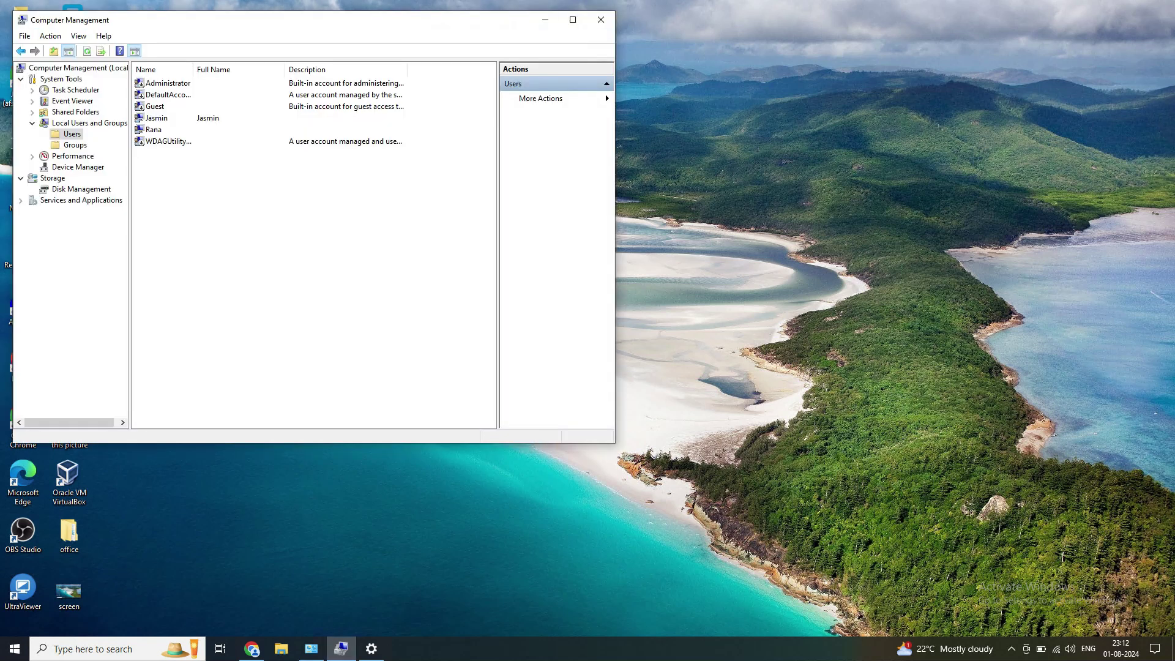
{"action": "left_click", "coordinate": [545, 20]}
{"action": "right_click", "coordinate": [37, 145]}
{"action": "left_click", "coordinate": [73, 289]}
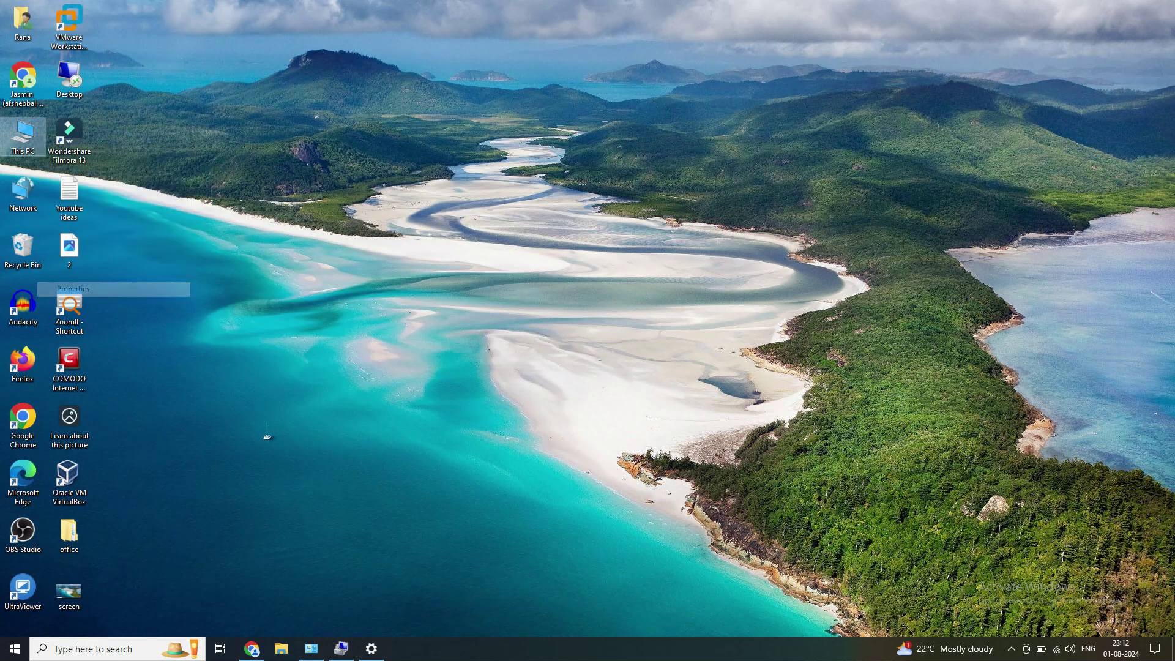
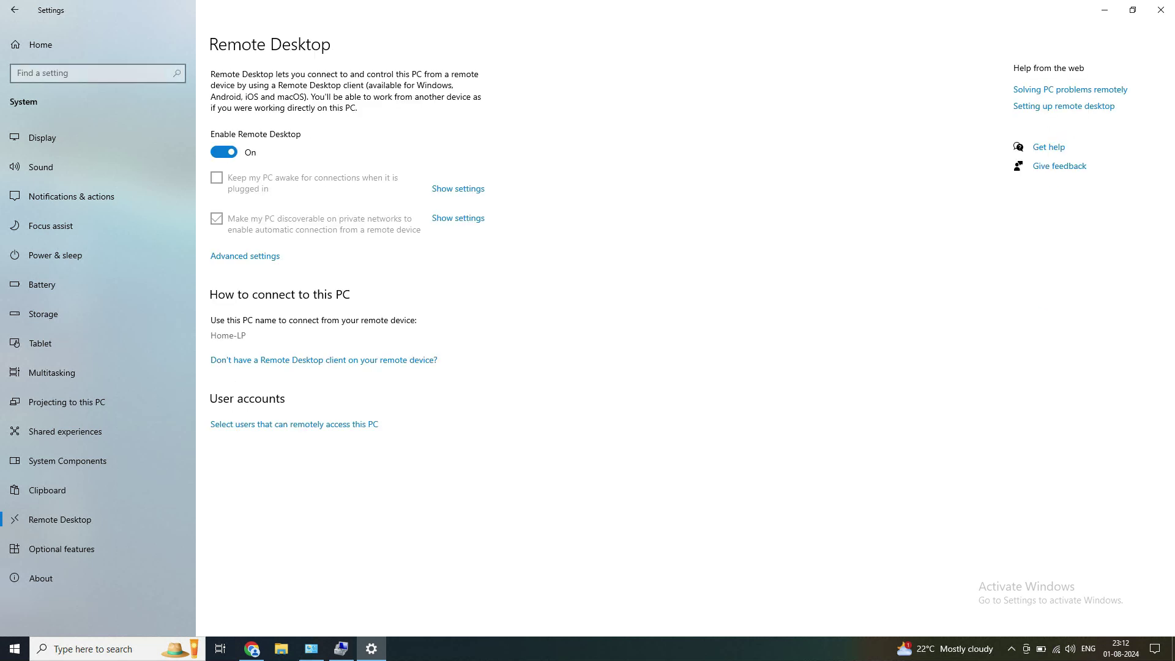
Start adding user 'test' to Remote Desktop users and list all local accounts via Advanced search.
{"action": "left_click", "coordinate": [294, 424]}
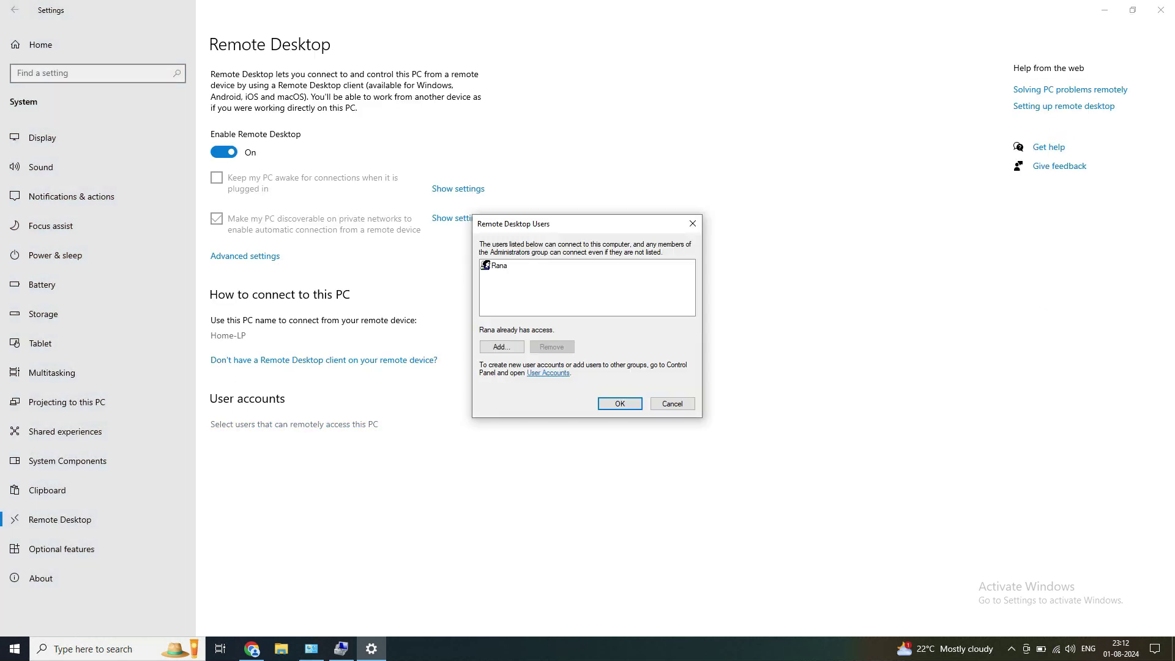
{"action": "key", "text": "space"}
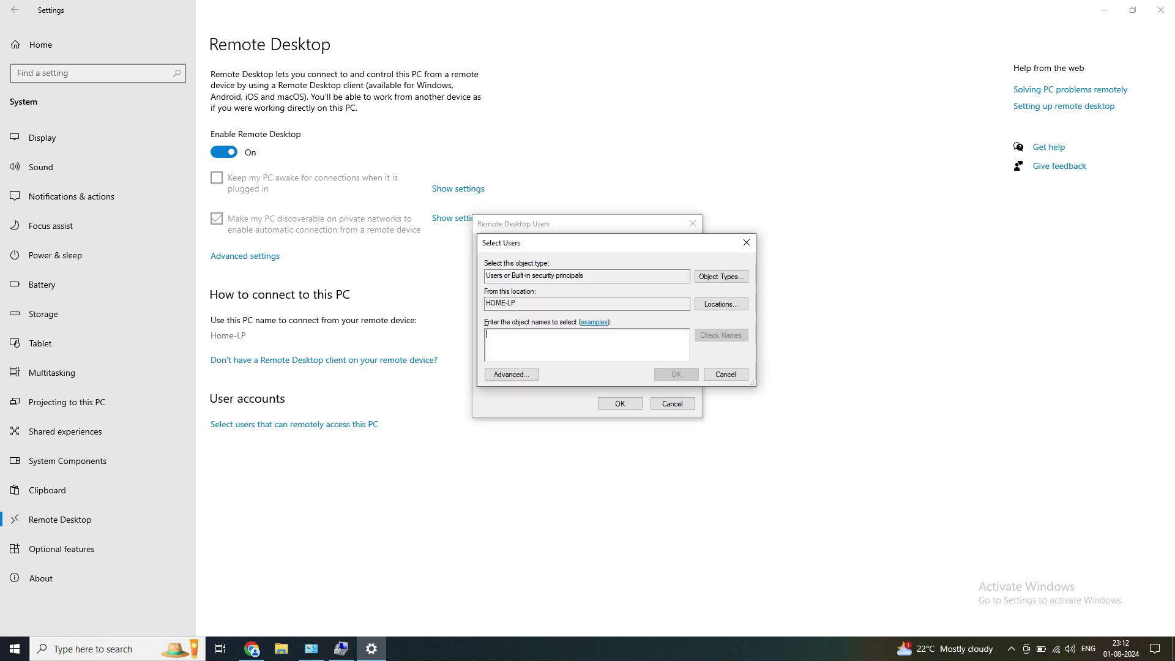
{"action": "type", "text": "test"}
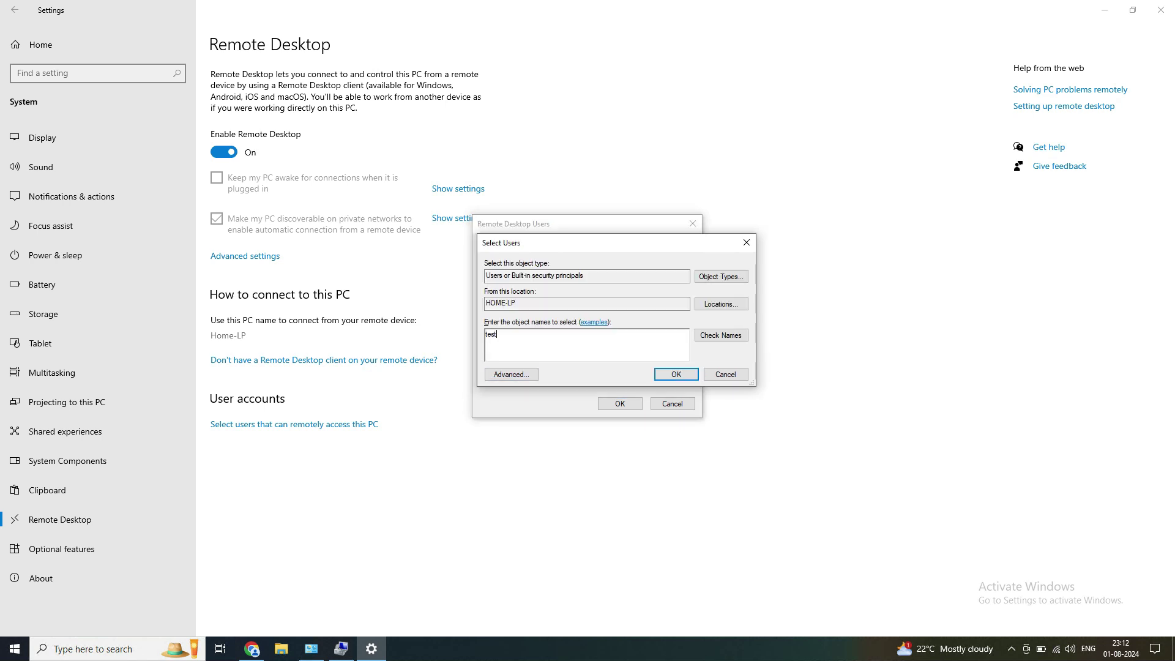
{"action": "key", "text": "alt+c"}
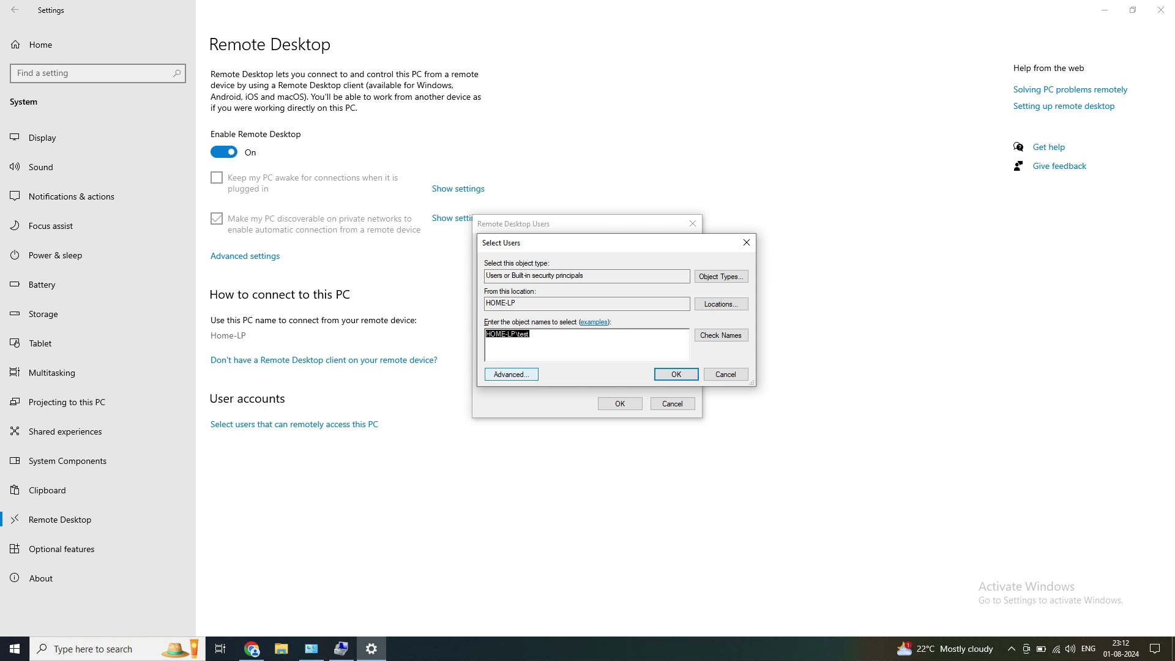
{"action": "key", "text": "alt+a"}
{"action": "key", "text": "alt+n"}
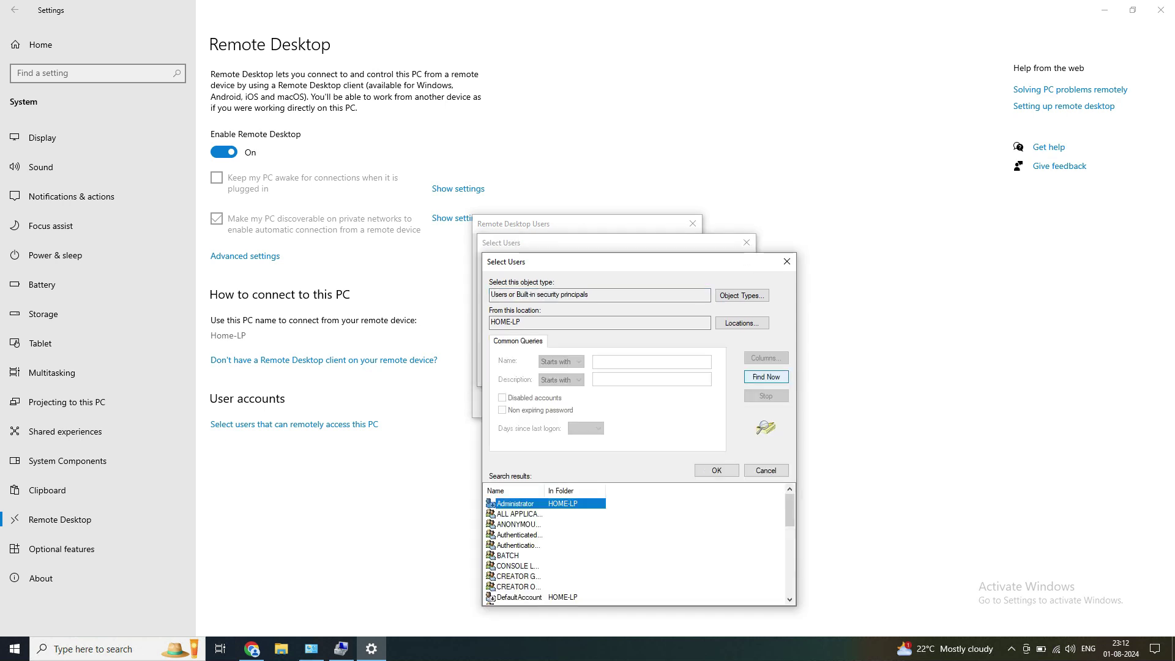
Select the test account from the search results and confirm it as a remote user.
{"action": "scroll", "coordinate": [637, 544], "scroll_direction": "down", "scroll_amount": 1}
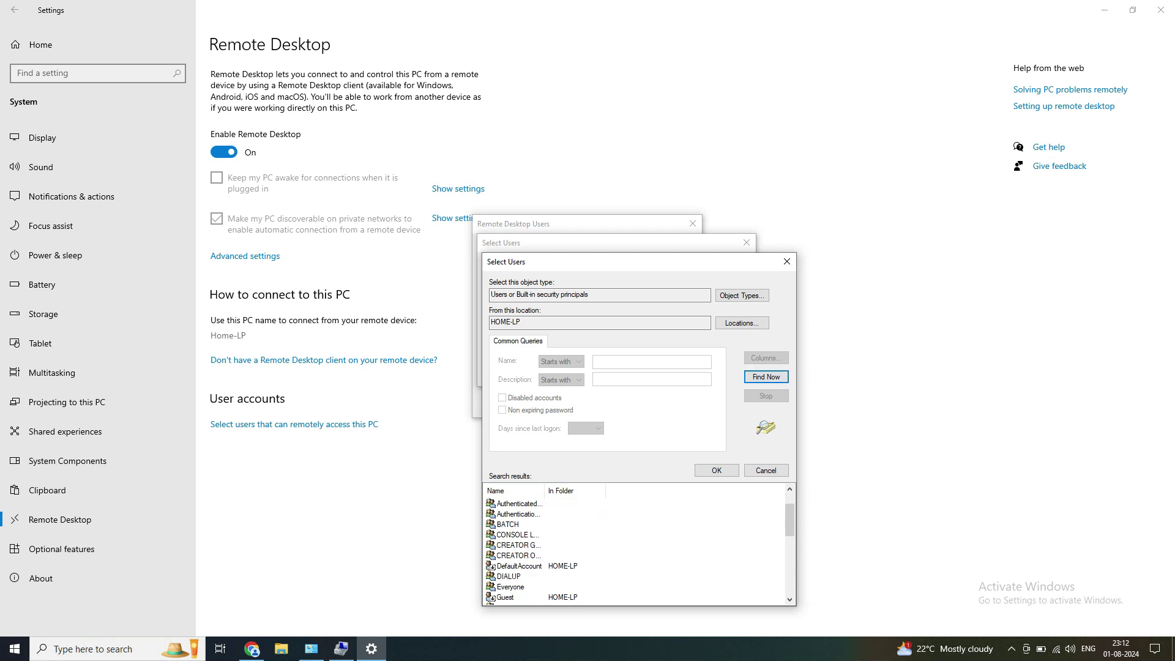
{"action": "left_click", "coordinate": [509, 576]}
{"action": "scroll", "coordinate": [636, 544], "scroll_direction": "down", "scroll_amount": 2}
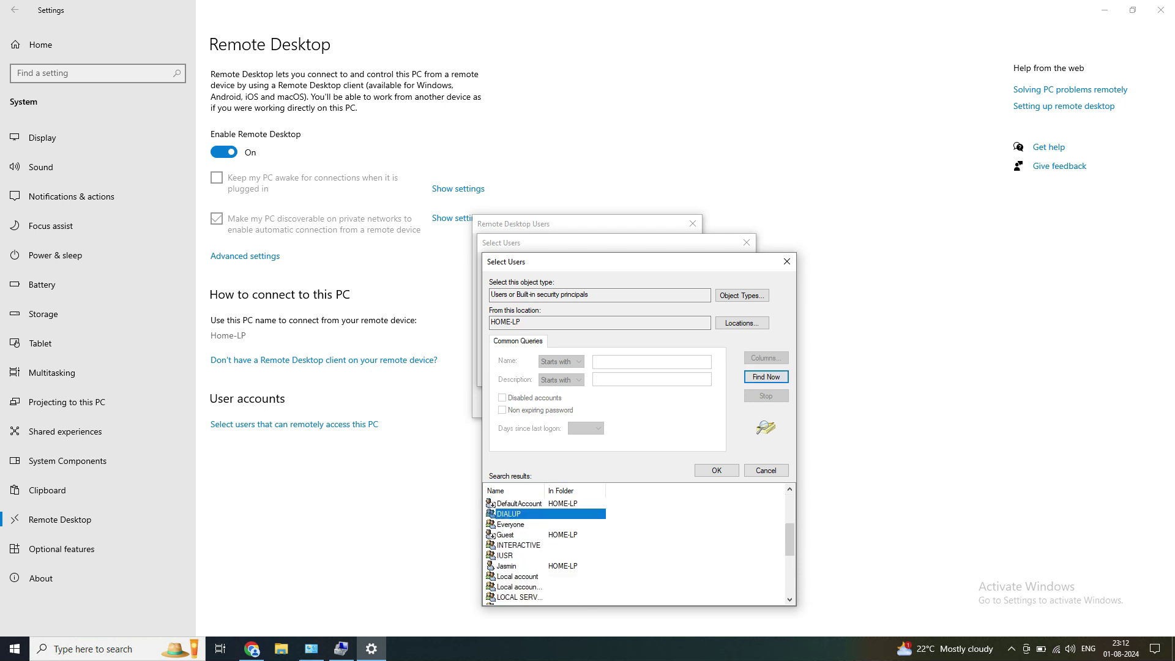
{"action": "scroll", "coordinate": [636, 544], "scroll_direction": "down", "scroll_amount": 1}
{"action": "left_click", "coordinate": [506, 534]}
{"action": "scroll", "coordinate": [506, 534], "scroll_direction": "down", "scroll_amount": 2}
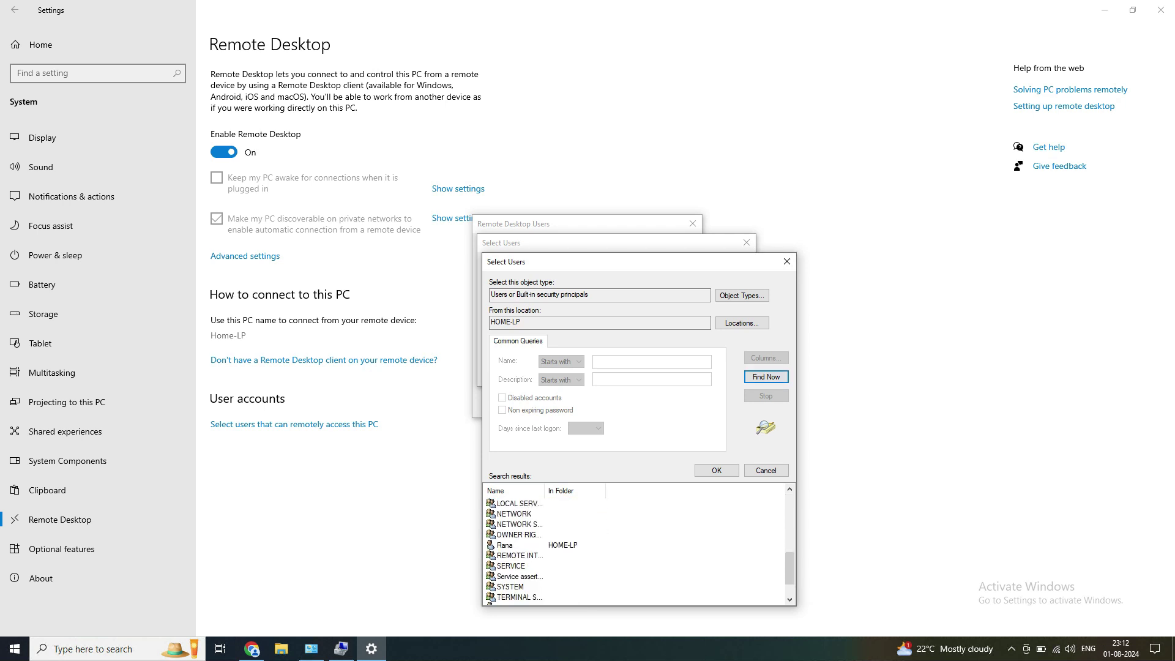
{"action": "left_click", "coordinate": [505, 545]}
{"action": "scroll", "coordinate": [505, 545], "scroll_direction": "down", "scroll_amount": 1}
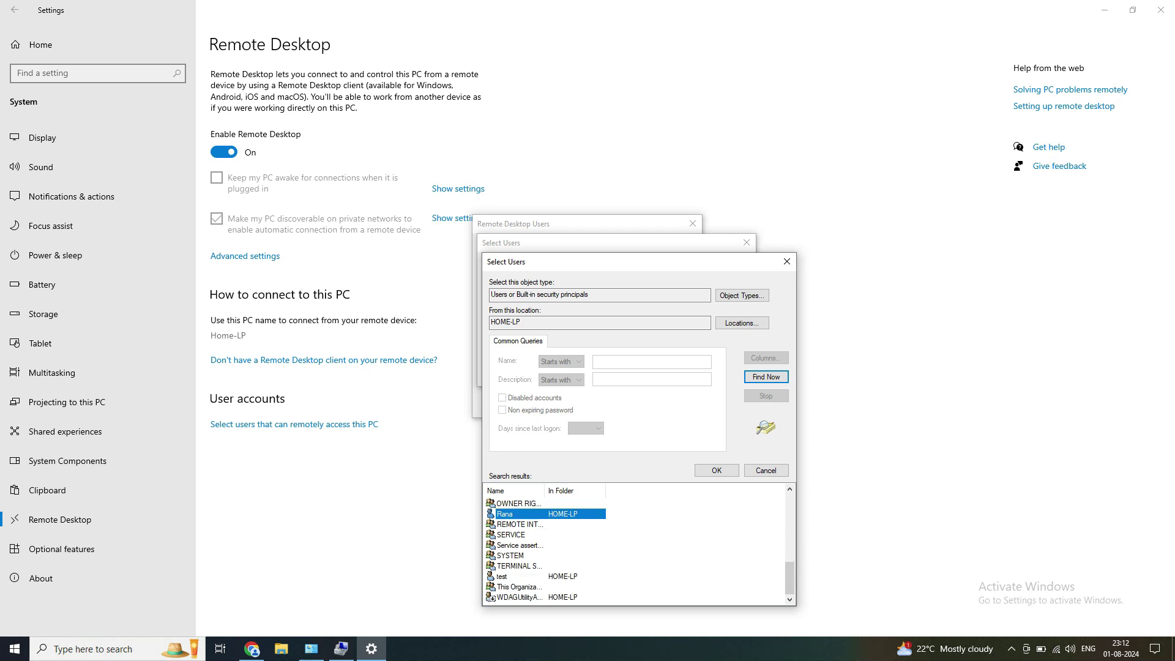
{"action": "left_click", "coordinate": [502, 576]}
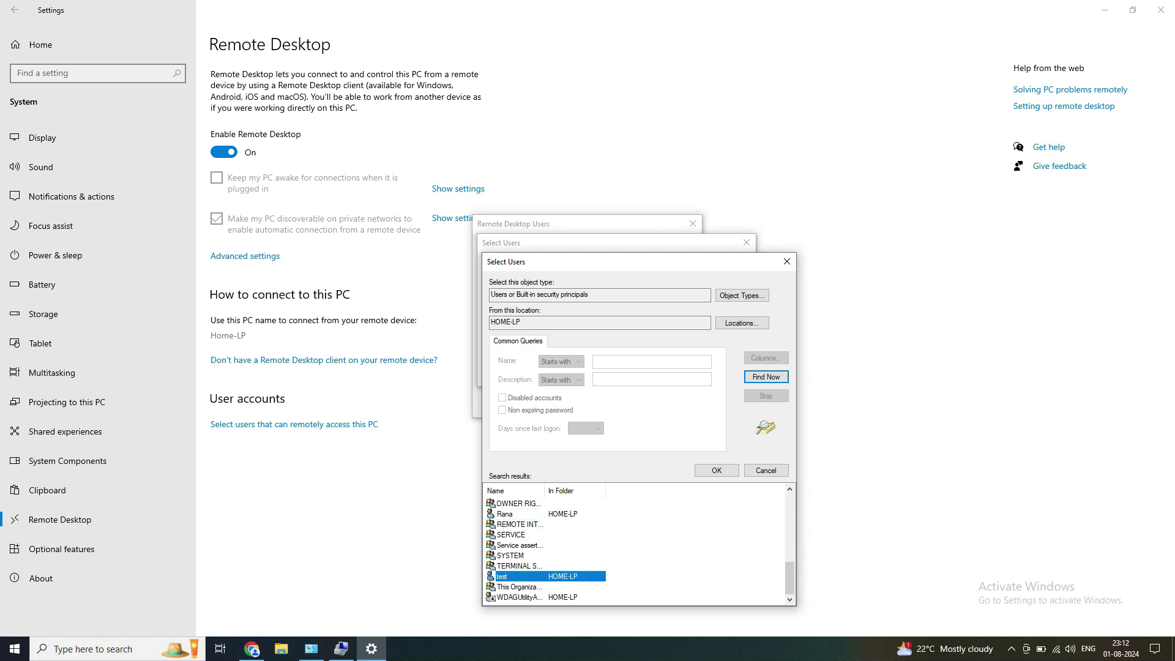
{"action": "key", "text": "Return"}
{"action": "key", "text": "Return"}
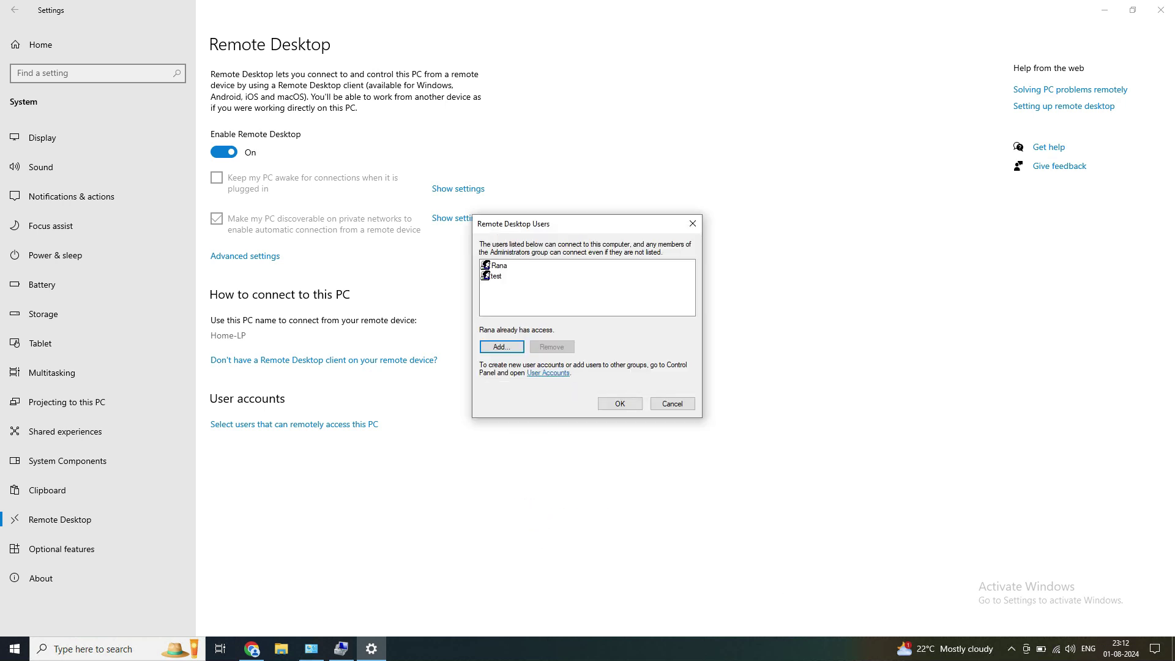
{"action": "key", "text": "Return"}
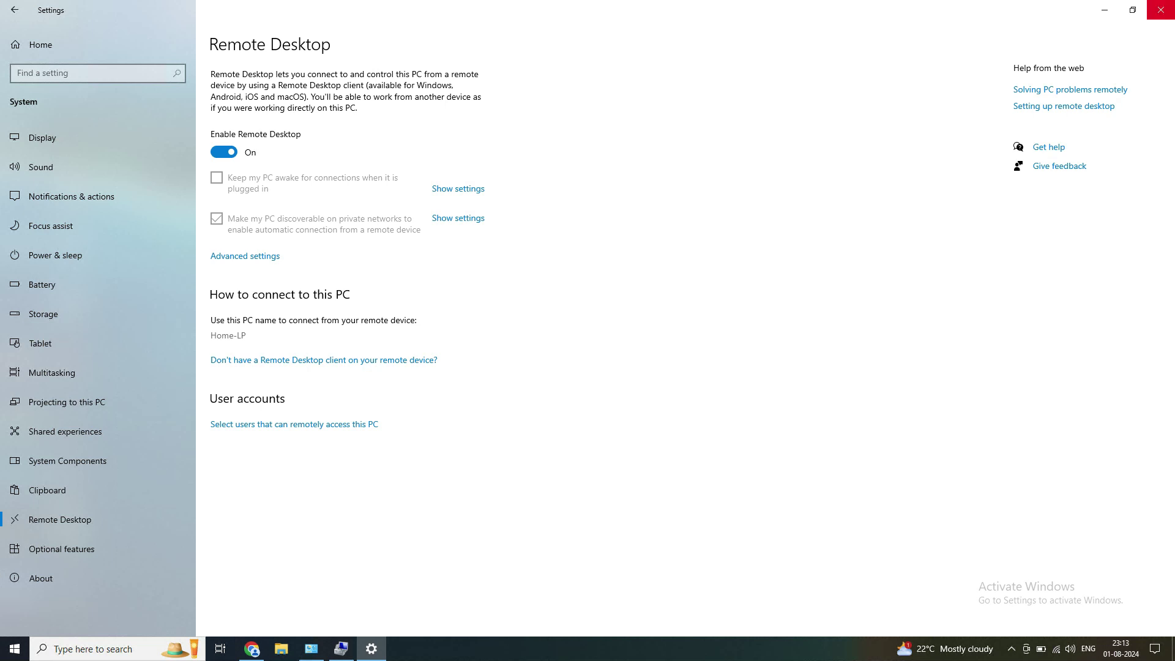
Close Settings and reach Network & Internet settings through the Wi-Fi tray flyout.
{"action": "left_click", "coordinate": [1160, 10]}
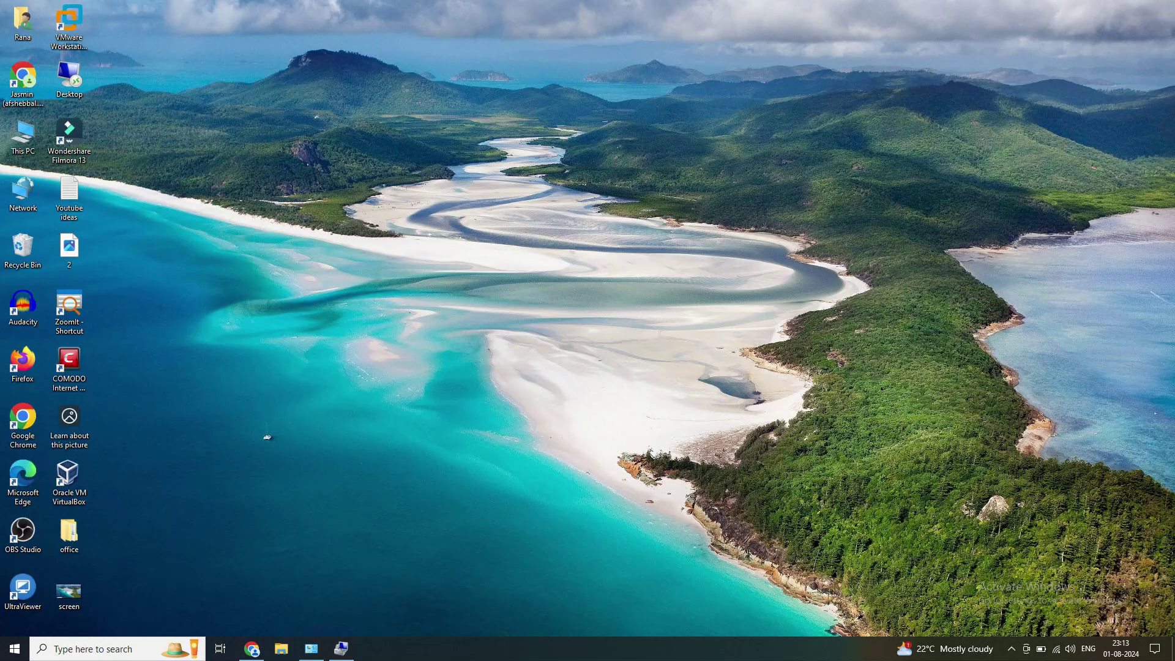
{"action": "left_click", "coordinate": [1056, 649]}
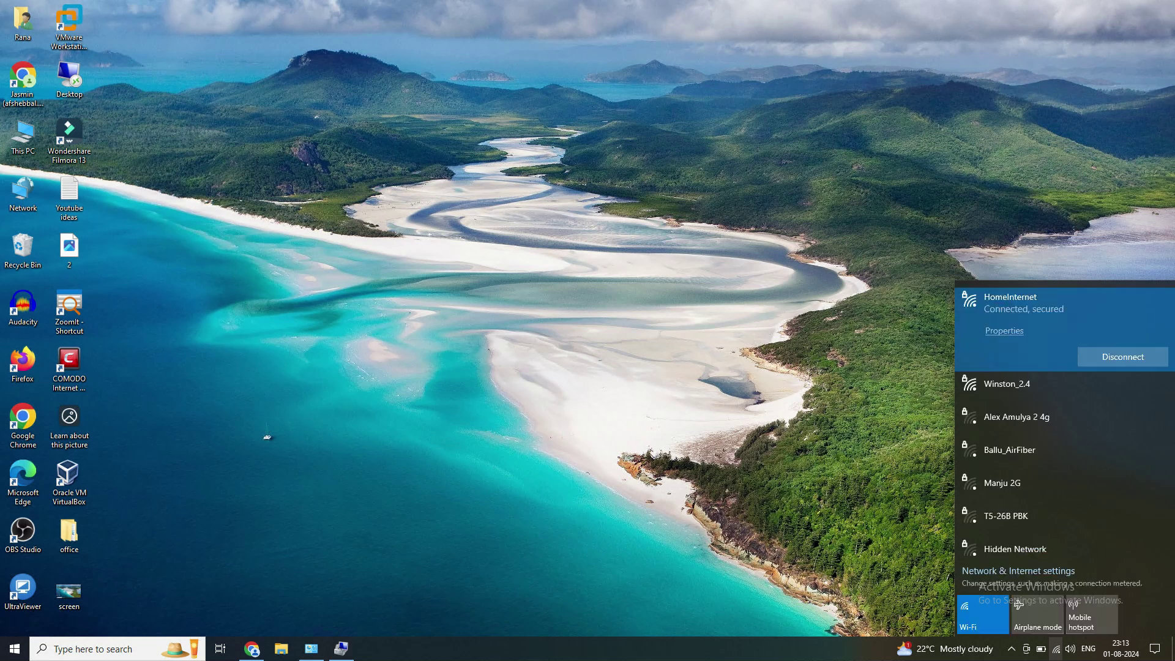
{"action": "left_click", "coordinate": [1056, 649]}
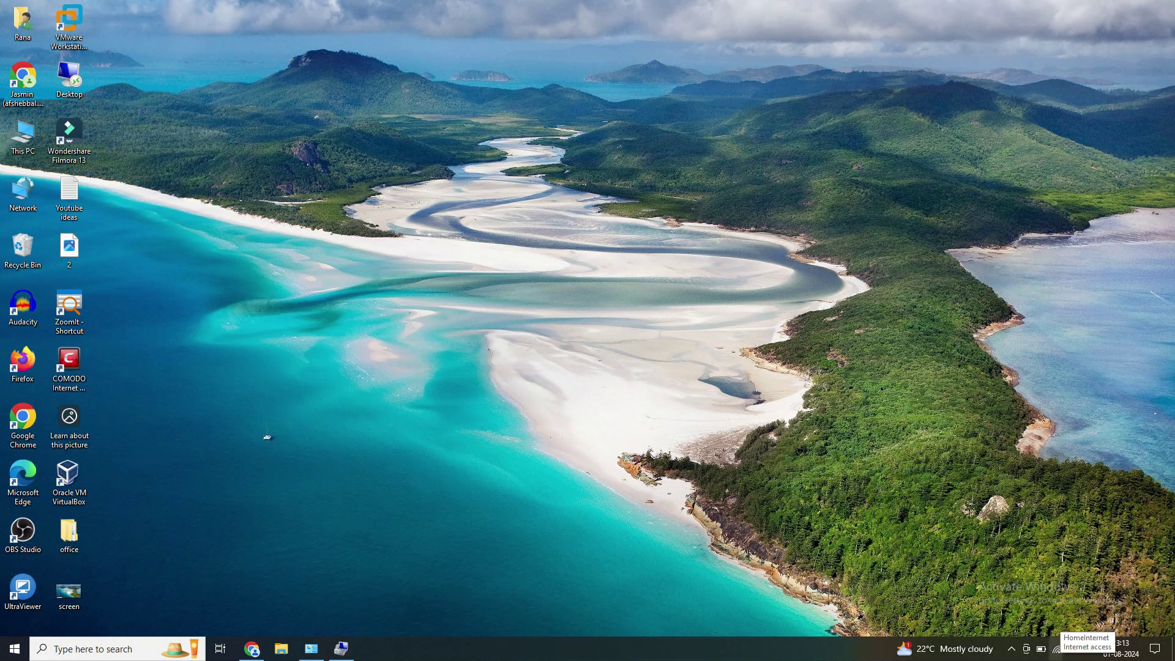
{"action": "left_click", "coordinate": [1056, 648]}
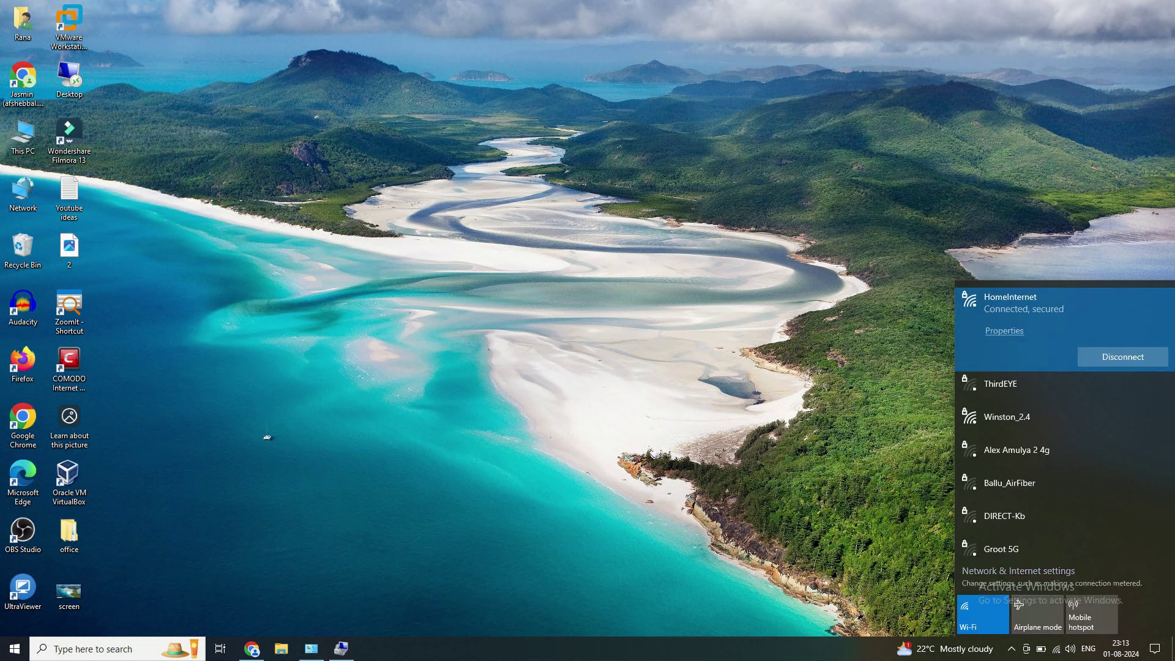
{"action": "left_click", "coordinate": [1018, 571]}
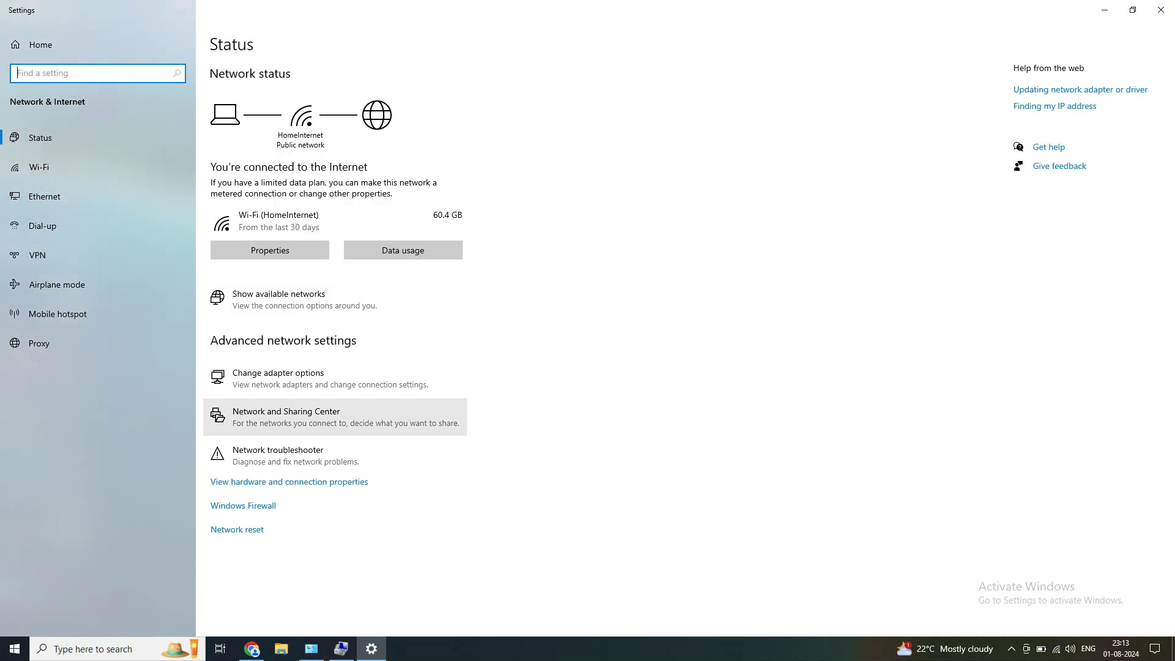
Check that network discovery and file and printer sharing are on for Guest or Public.
{"action": "left_click", "coordinate": [285, 416]}
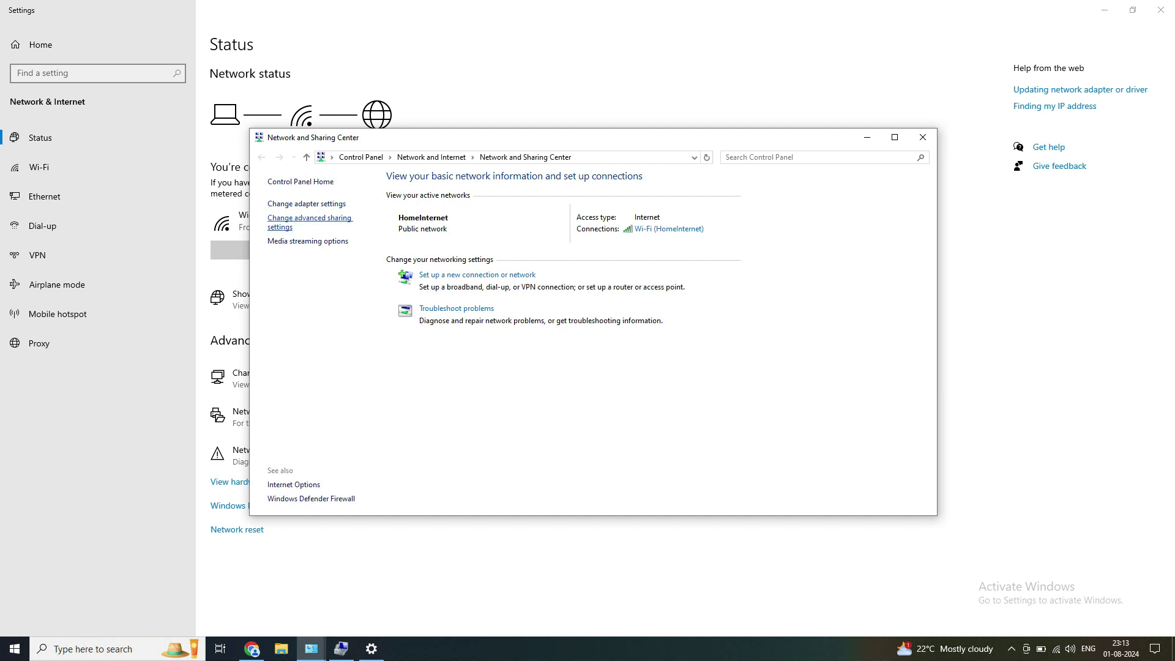
{"action": "left_click", "coordinate": [310, 219]}
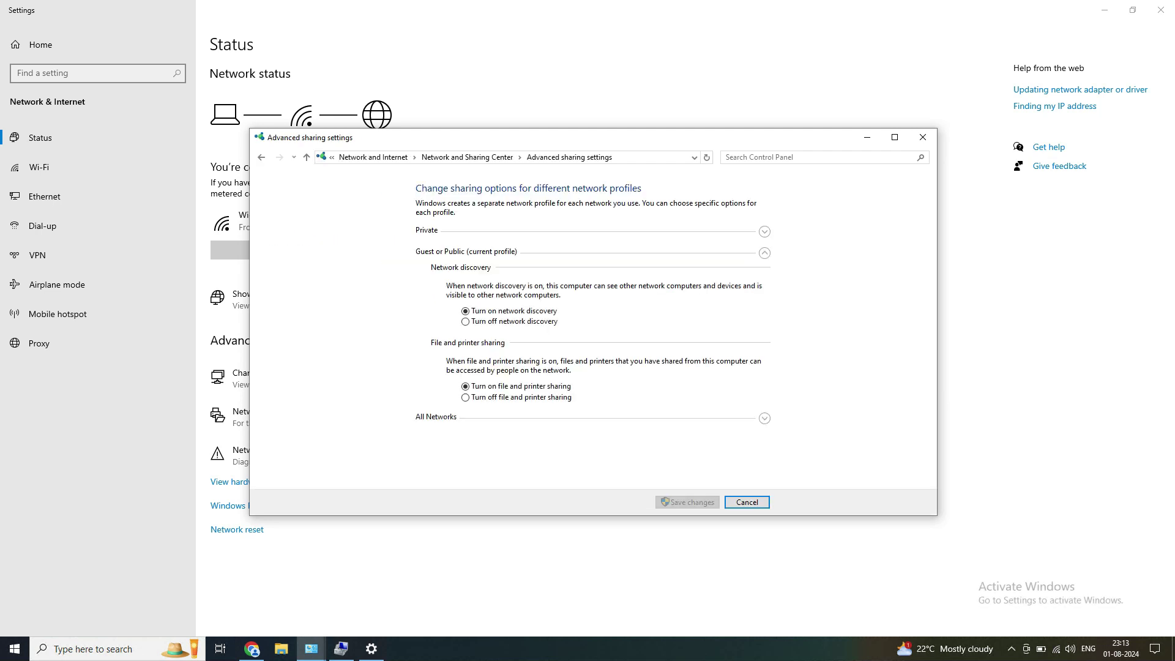
{"action": "left_click", "coordinate": [764, 253]}
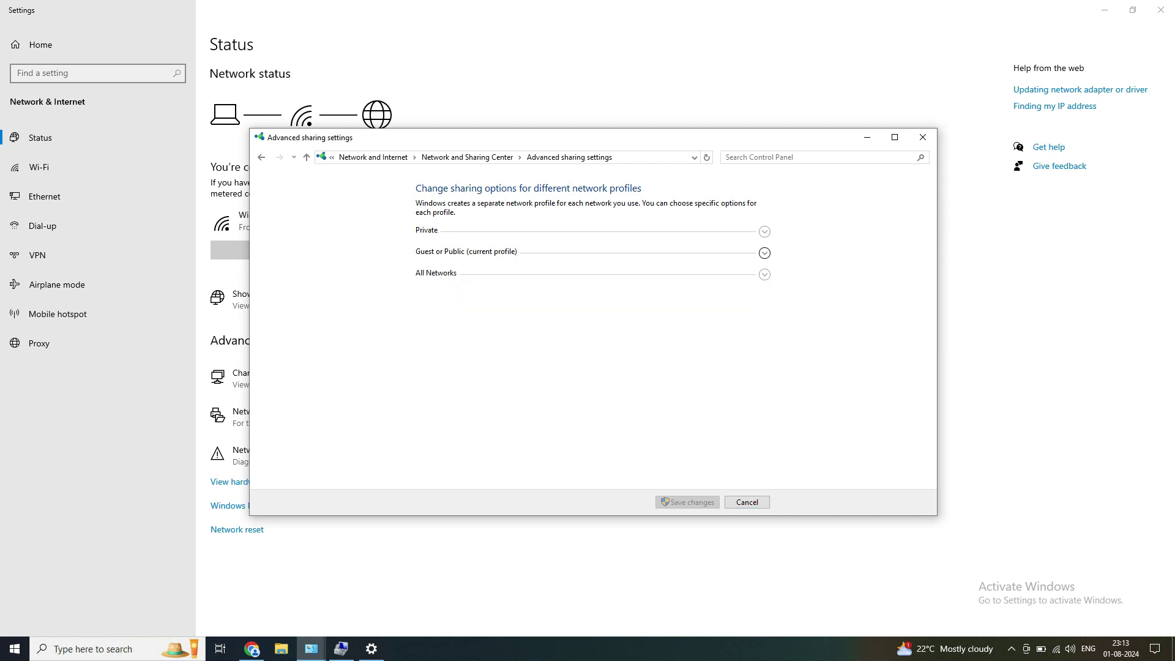
{"action": "left_click", "coordinate": [764, 253]}
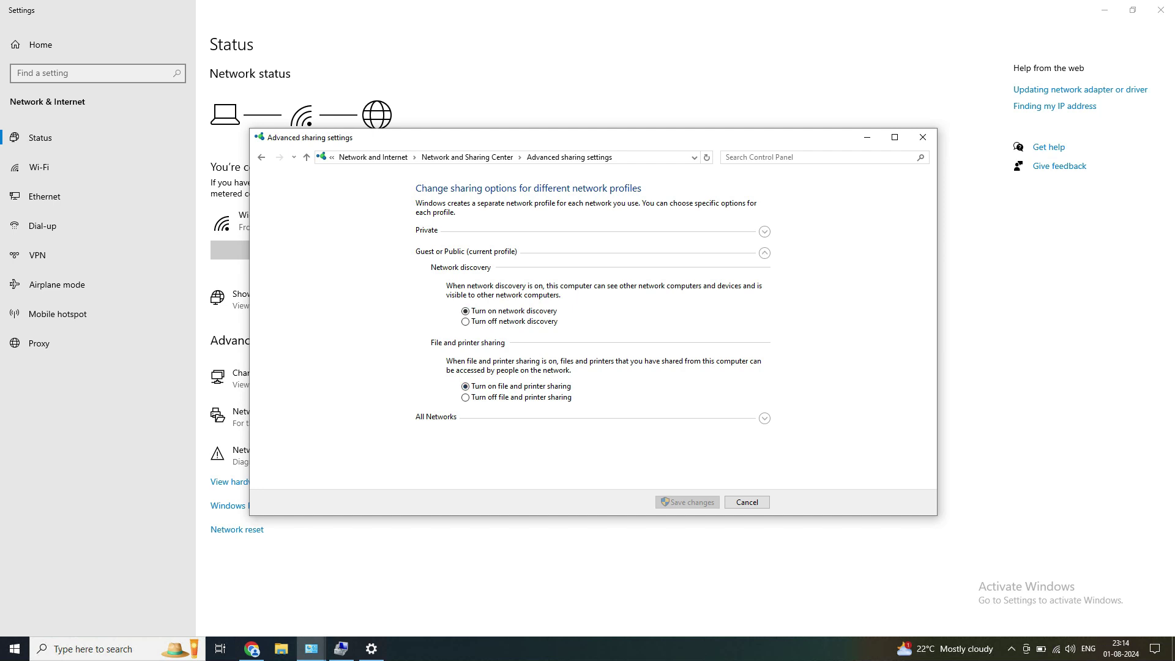
Cancel the sharing settings unchanged and close Network and Sharing Center and Settings.
{"action": "left_click", "coordinate": [747, 501]}
{"action": "left_click", "coordinate": [923, 137]}
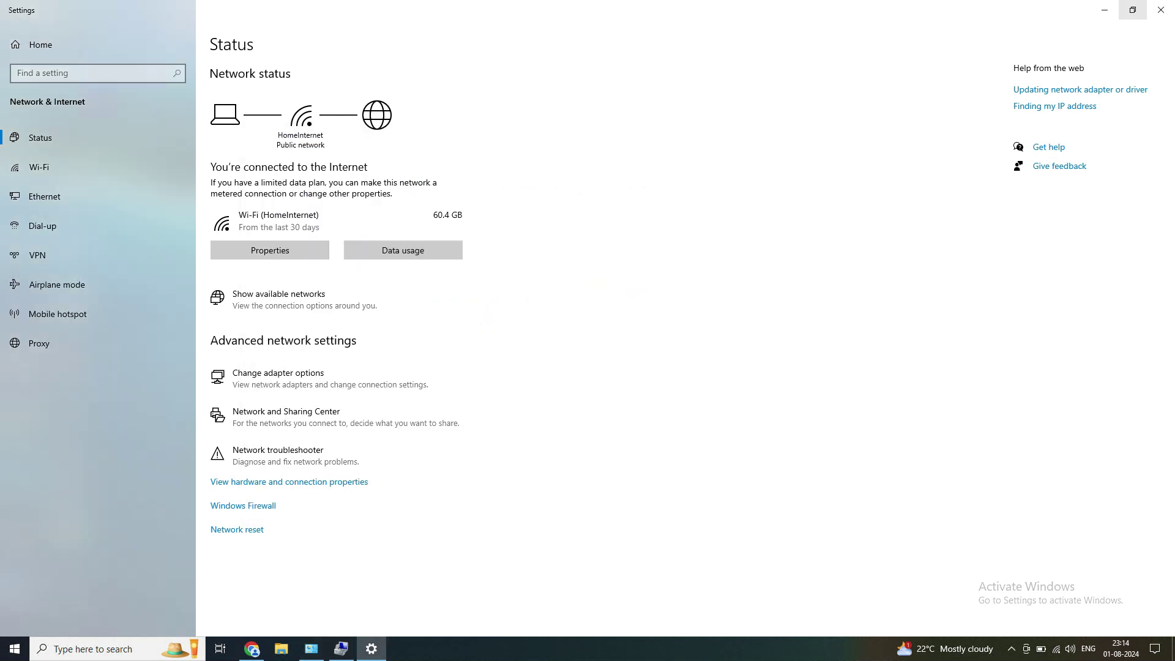
{"action": "left_click", "coordinate": [1160, 10]}
{"action": "left_click", "coordinate": [1057, 649]}
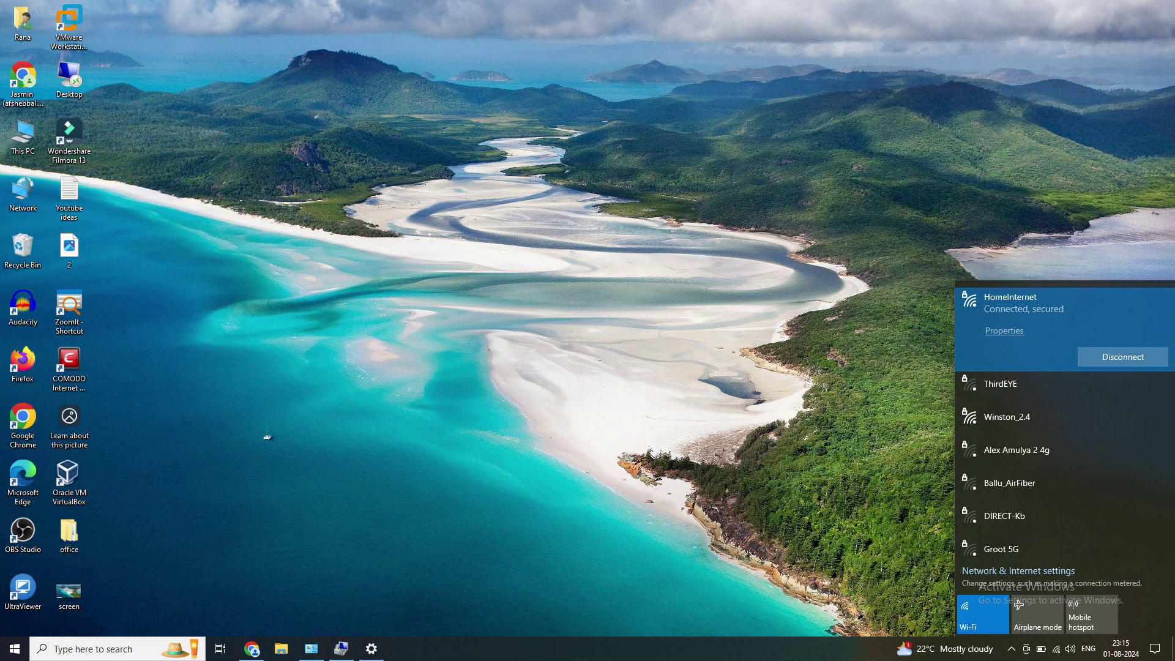
{"action": "key", "text": "Escape"}
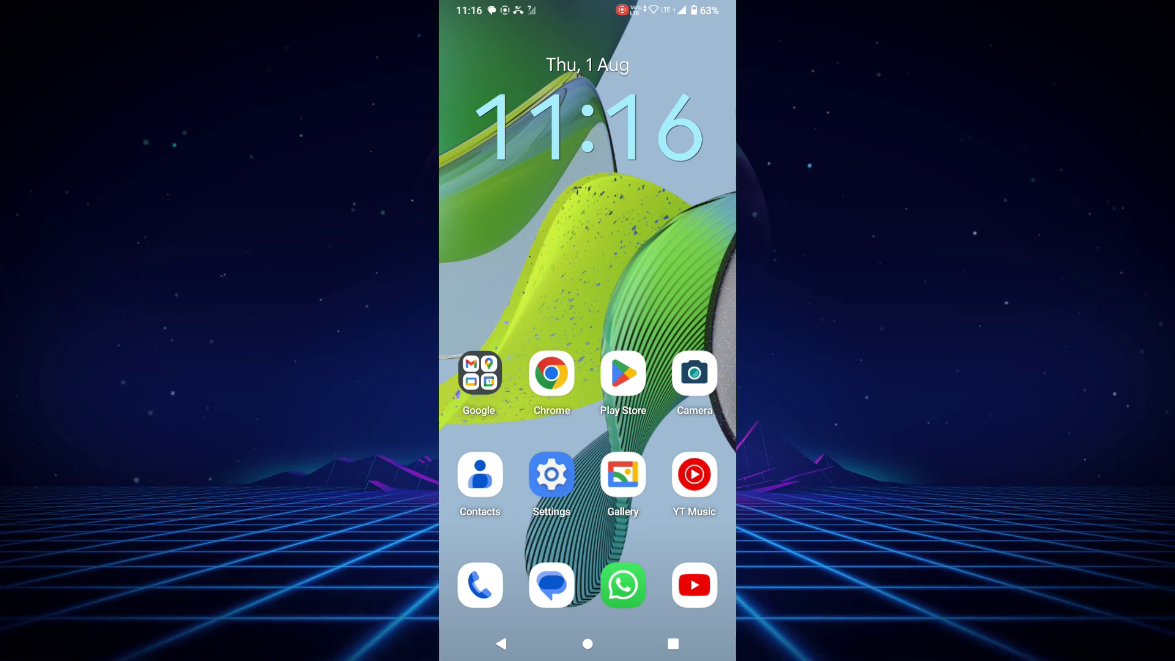
Search the Play Store for 'remote' and install Microsoft Corporation's Remote Desktop app.
{"action": "left_click", "coordinate": [622, 373]}
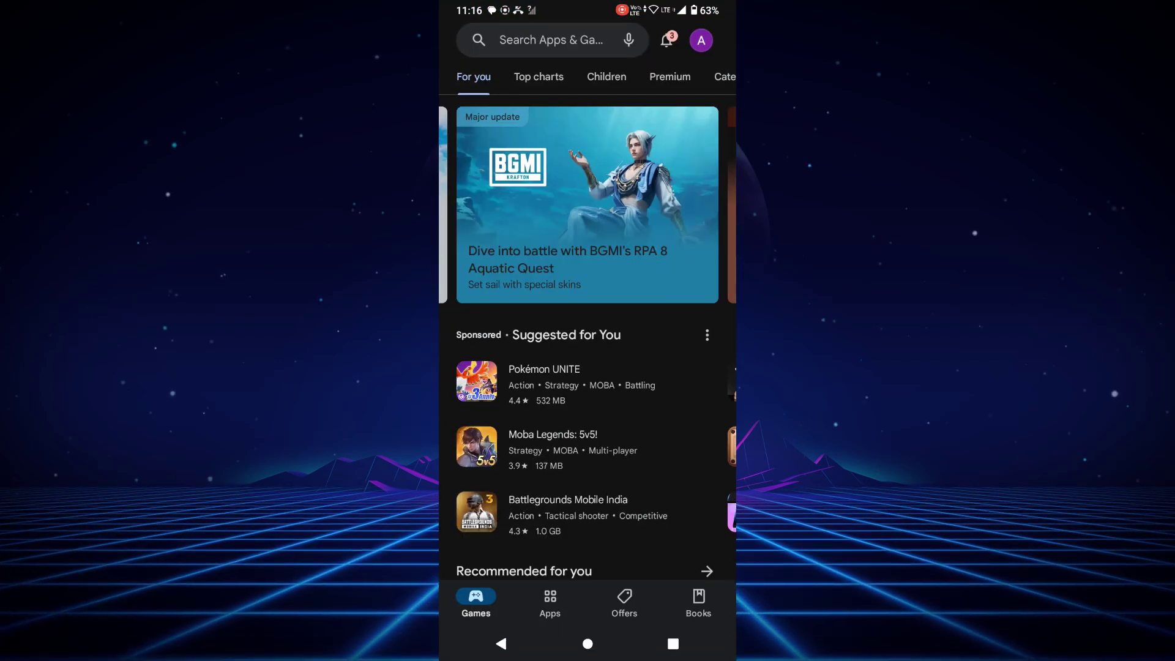
{"action": "left_click", "coordinate": [550, 40]}
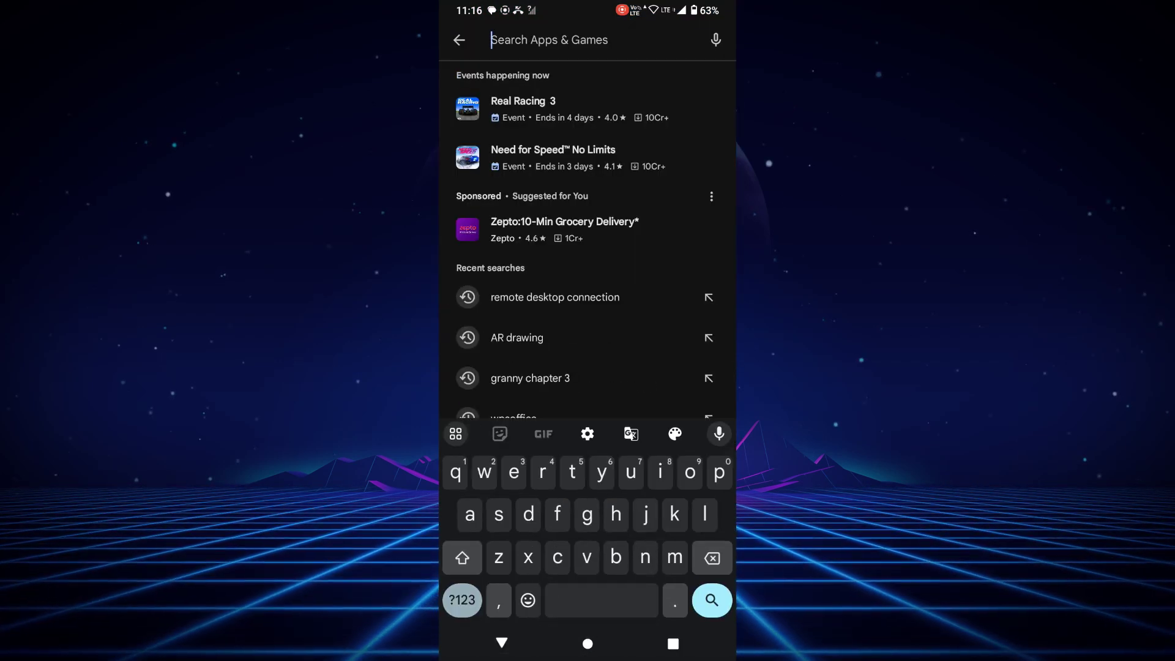
{"action": "type", "text": "remote"}
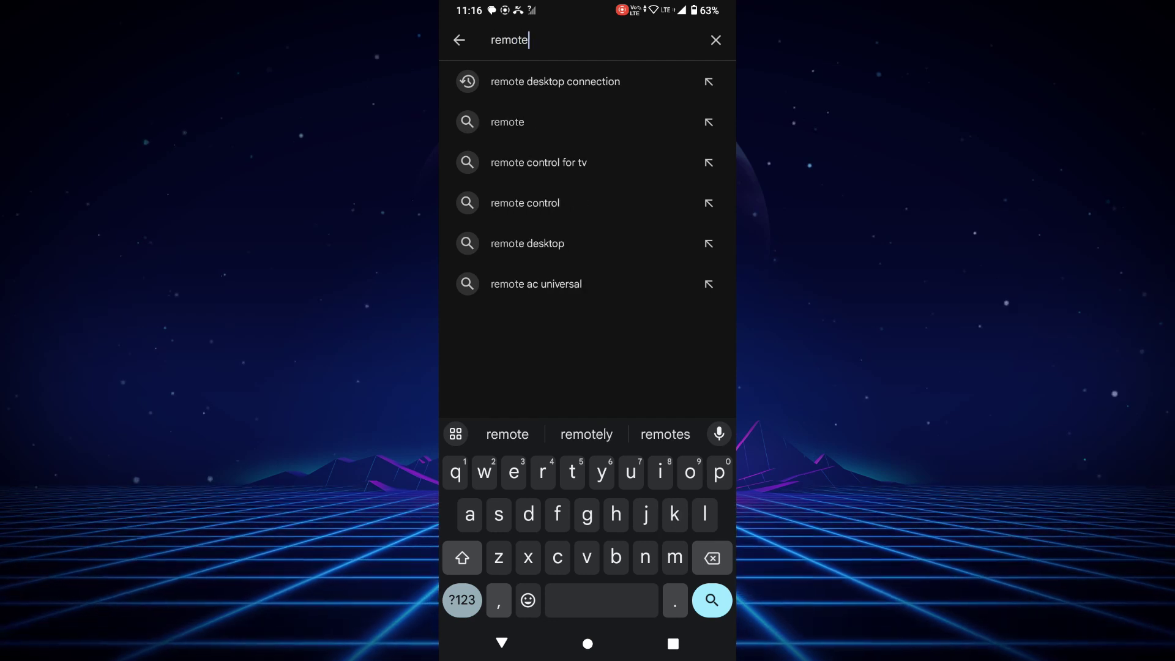
{"action": "left_click", "coordinate": [555, 81]}
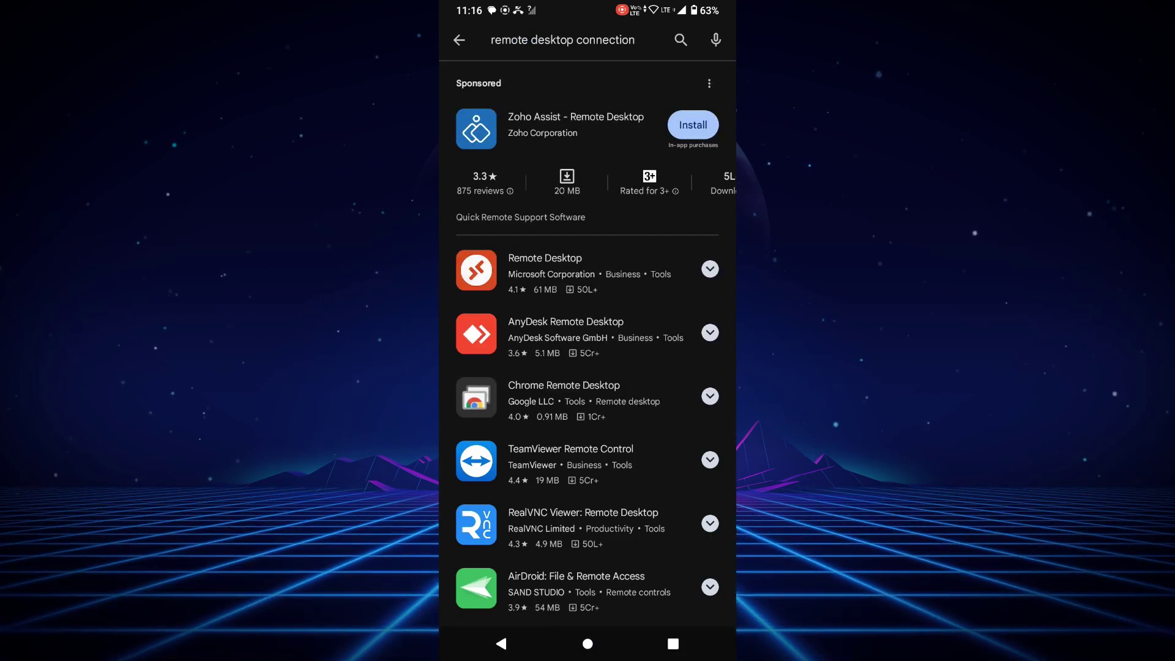
{"action": "left_click", "coordinate": [544, 269]}
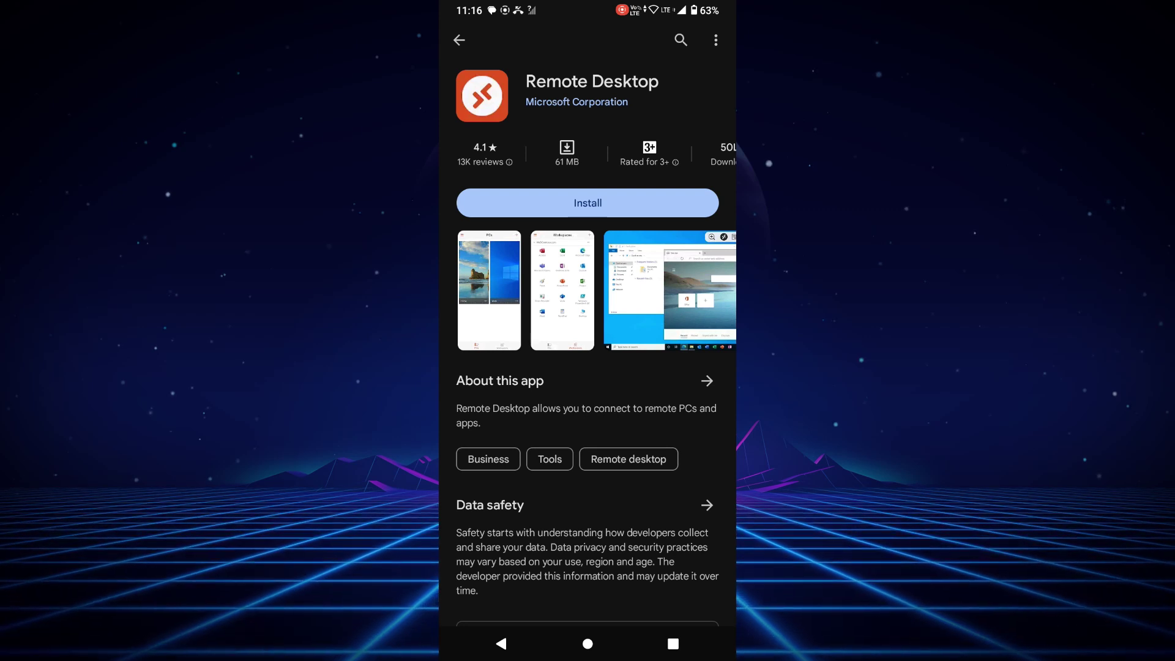
{"action": "left_click", "coordinate": [587, 202]}
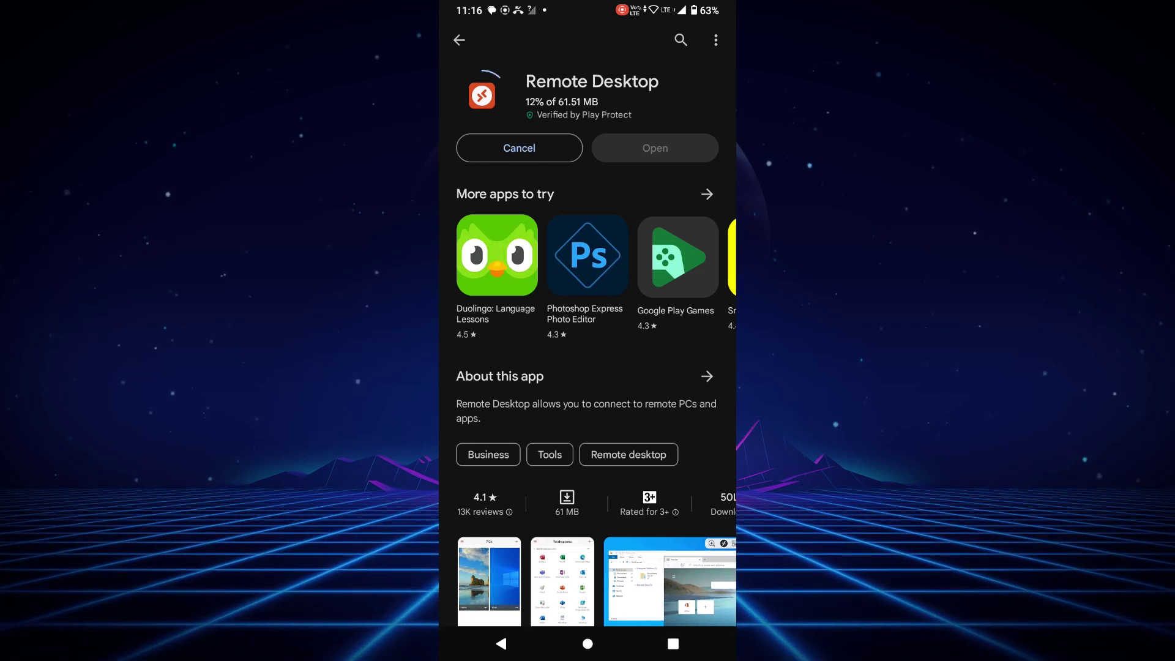
{"action": "key", "text": "Escape"}
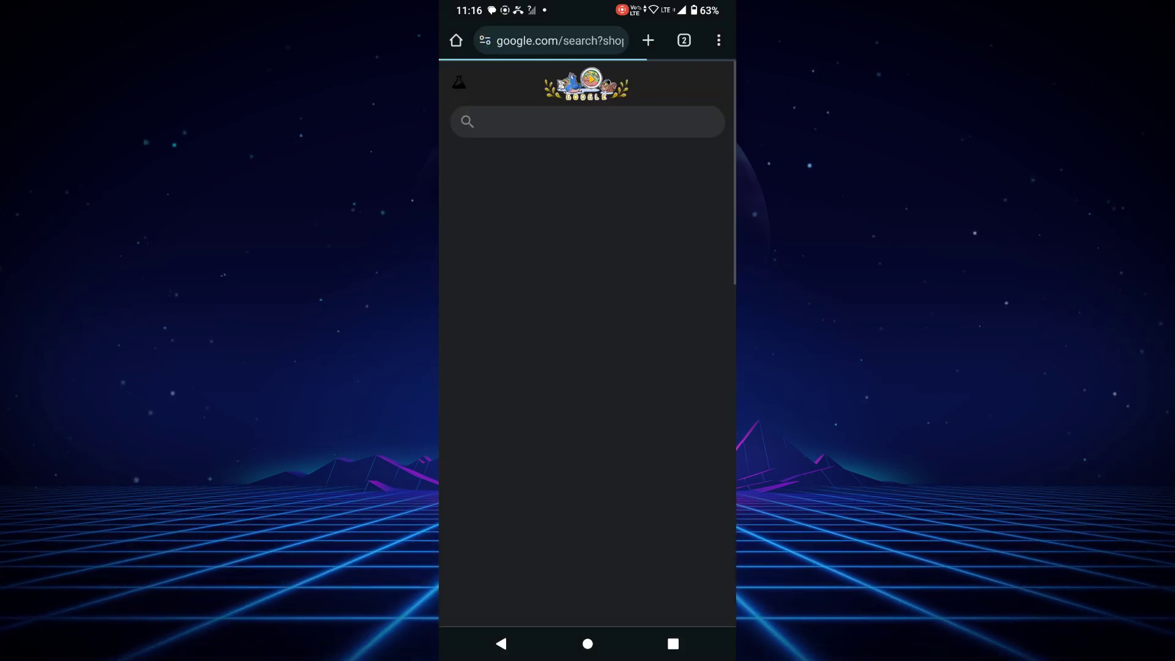
Search Chrome for 'remote desktop for apple' to find the Mac App Store listing, then go Home.
{"action": "left_click", "coordinate": [550, 40]}
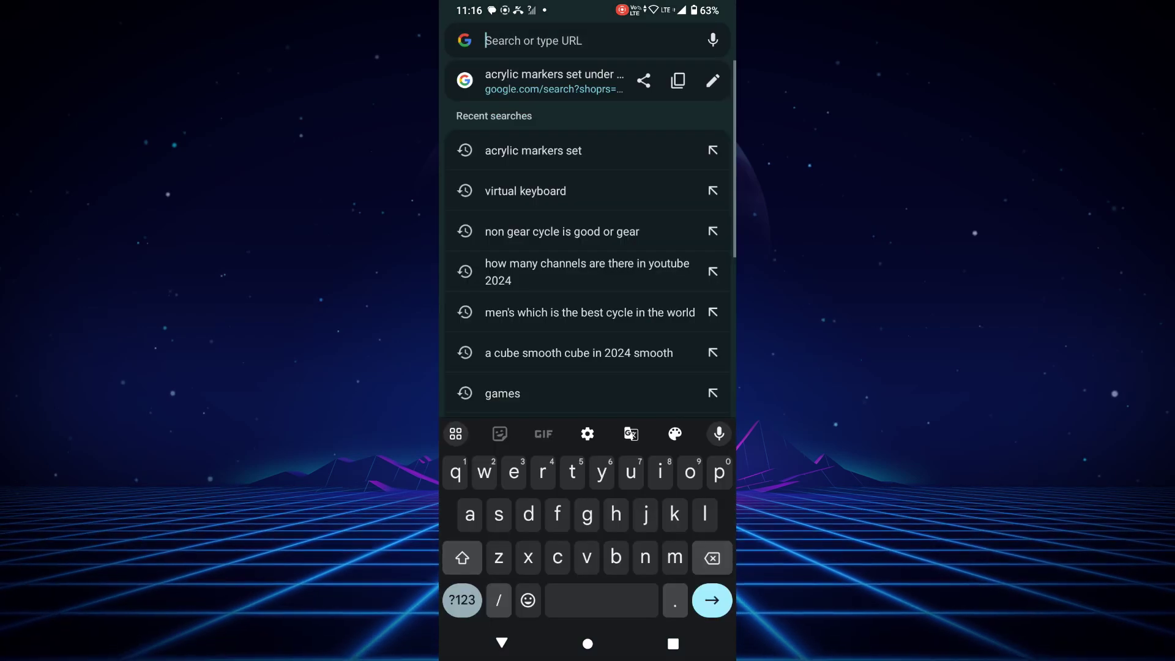
{"action": "type", "text": "remote "}
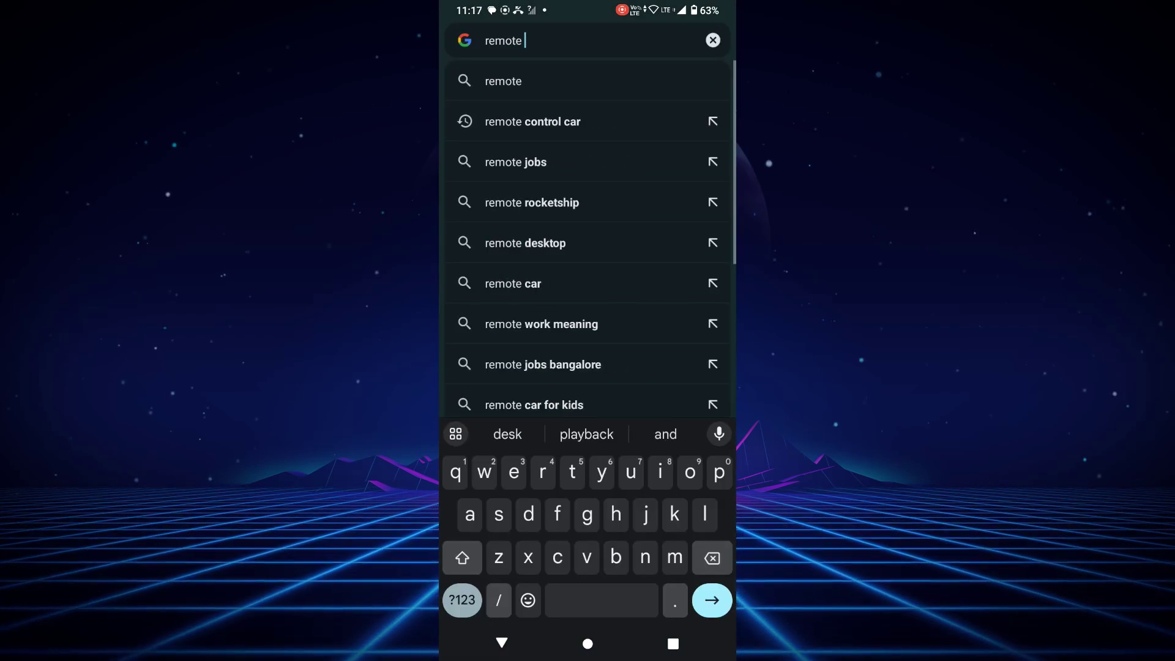
{"action": "type", "text": "desktop "}
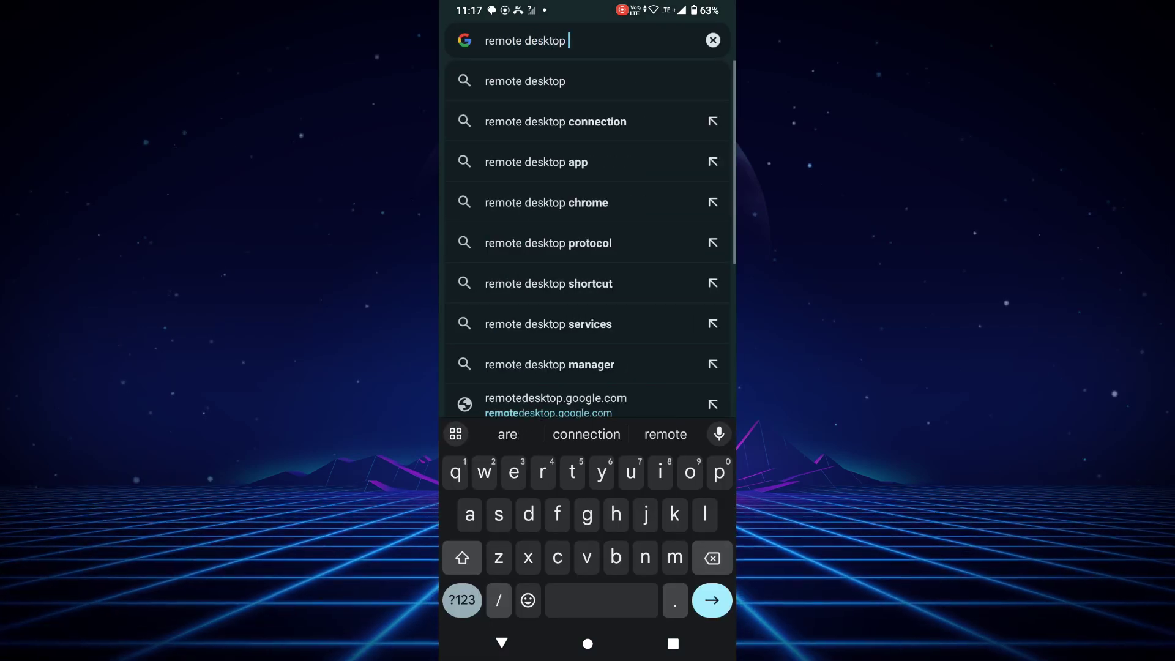
{"action": "type", "text": "for apple"}
{"action": "key", "text": "Return"}
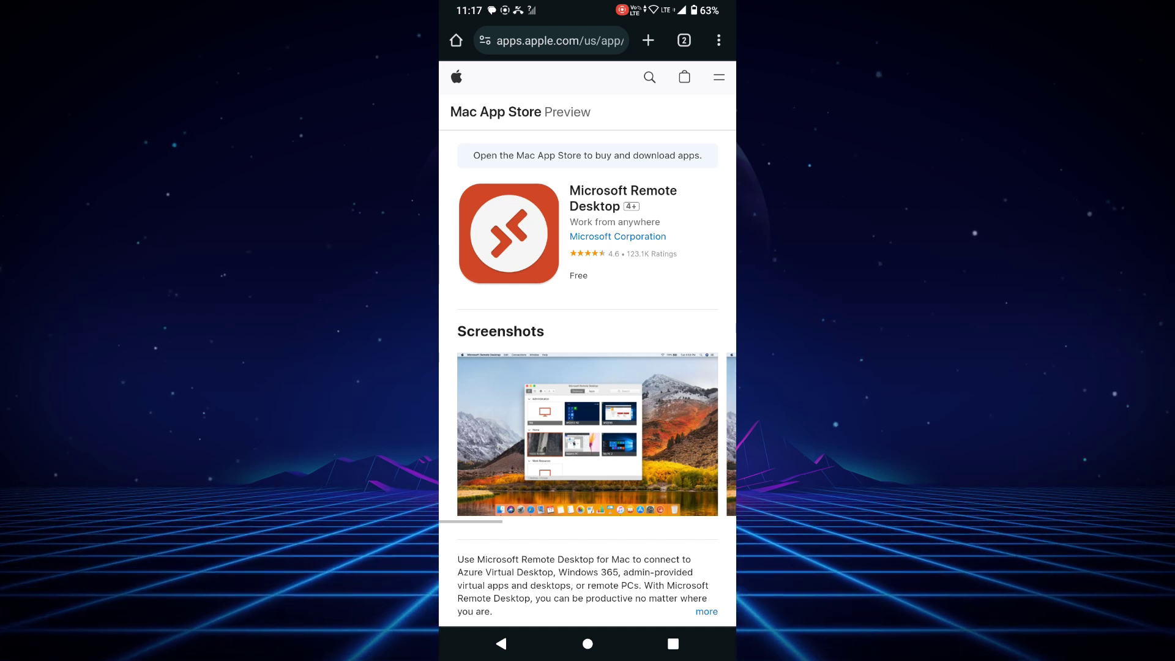
{"action": "left_click", "coordinate": [587, 643]}
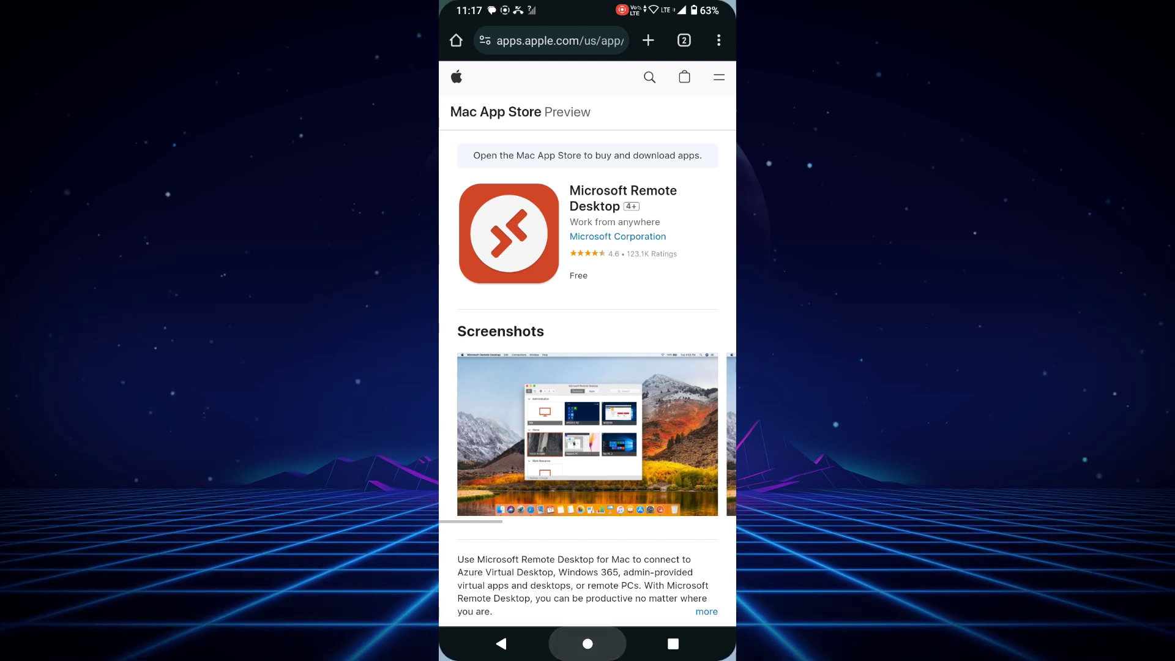